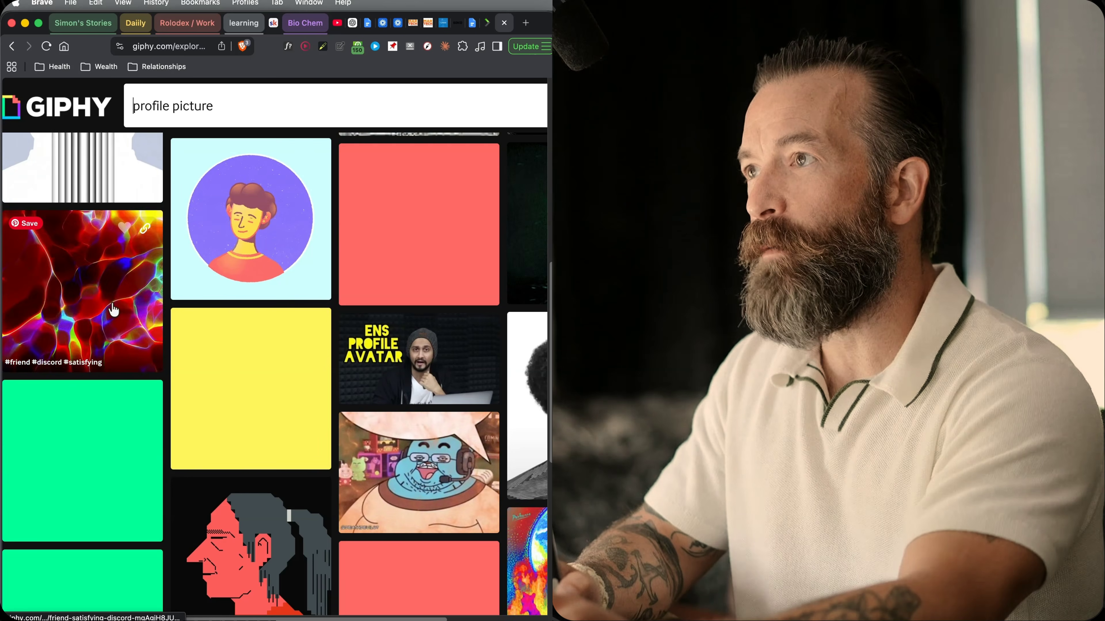
- Browse the profile picture results on GIPHY and search for "animated background"
{"action": "scroll", "coordinate": [185, 377], "scroll_direction": "down", "scroll_amount": 8}
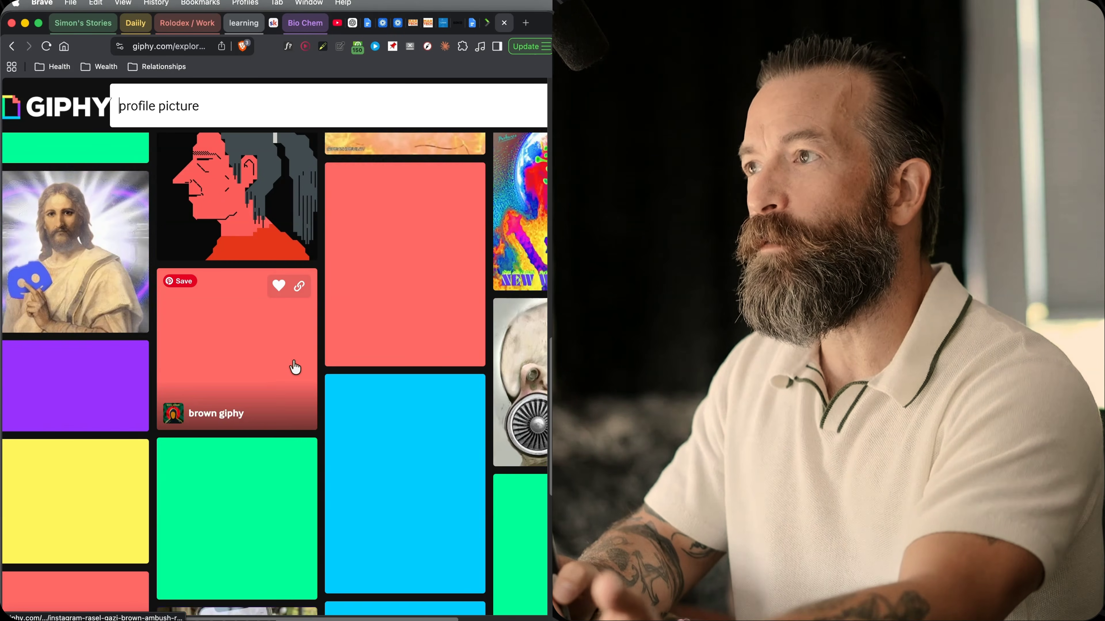
{"action": "scroll", "coordinate": [279, 305], "scroll_direction": "down", "scroll_amount": 3}
{"action": "left_click", "coordinate": [224, 107]}
{"action": "left_click_drag", "start_coordinate": [224, 106], "coordinate": [125, 97]}
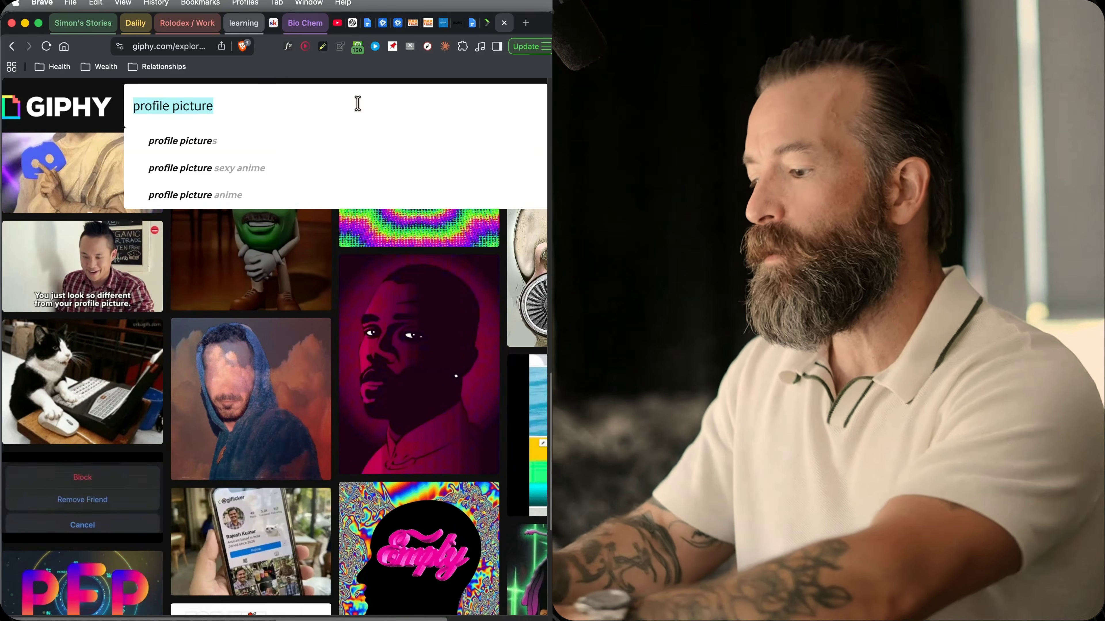
{"action": "type", "text": "animated background"}
{"action": "key", "text": "Return"}
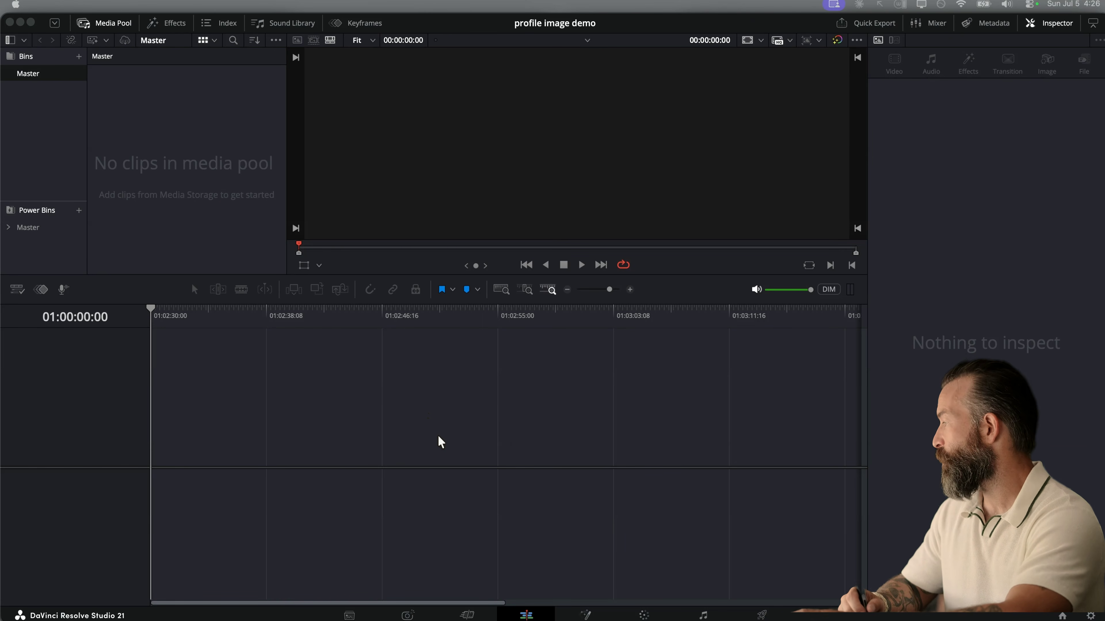
- Switch to Finder, preview the existing "Red-Bg-Profile- Medium Background Removed.png" in the Images folder and move it to the trash
{"action": "key", "text": "super+Tab"}
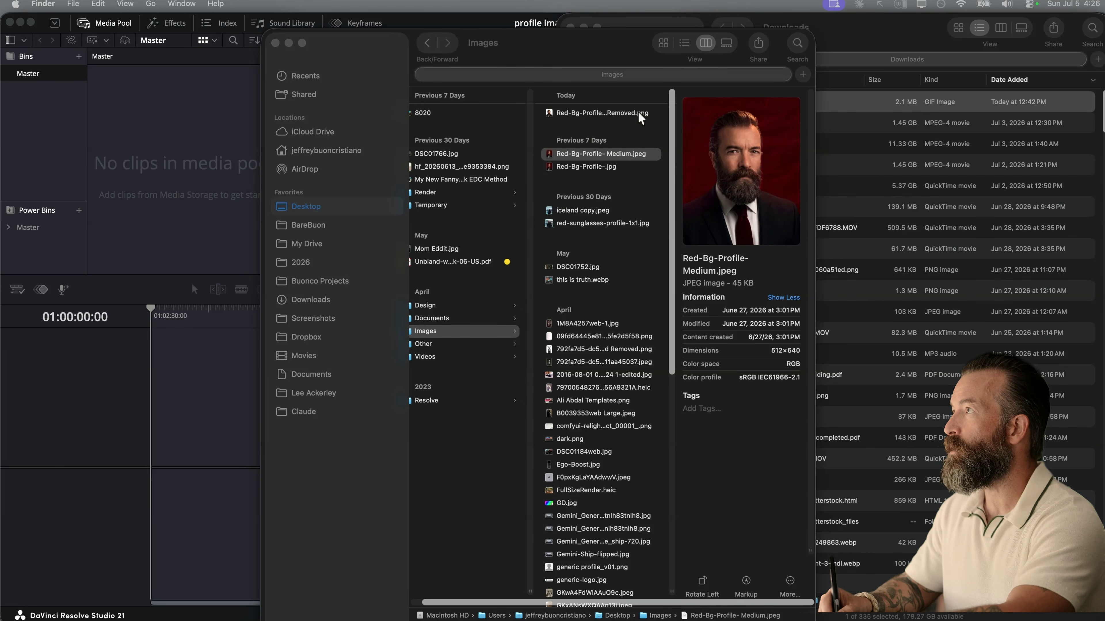
{"action": "left_click", "coordinate": [646, 153]}
{"action": "left_click", "coordinate": [643, 115]}
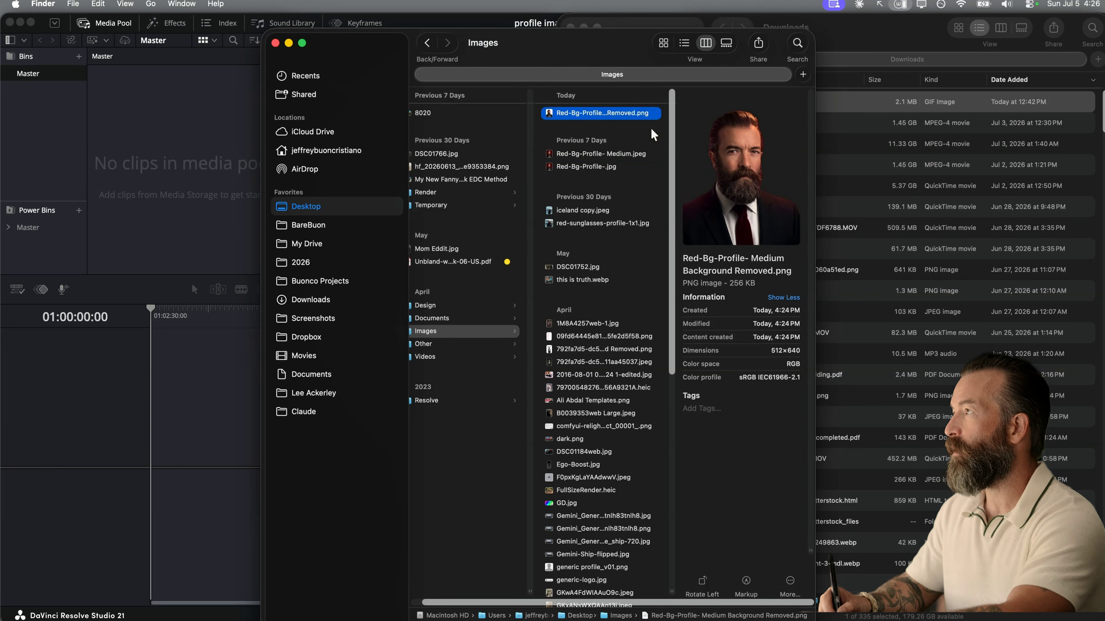
{"action": "key", "text": "space"}
{"action": "key", "text": "space"}
{"action": "key", "text": "super+BackSpace"}
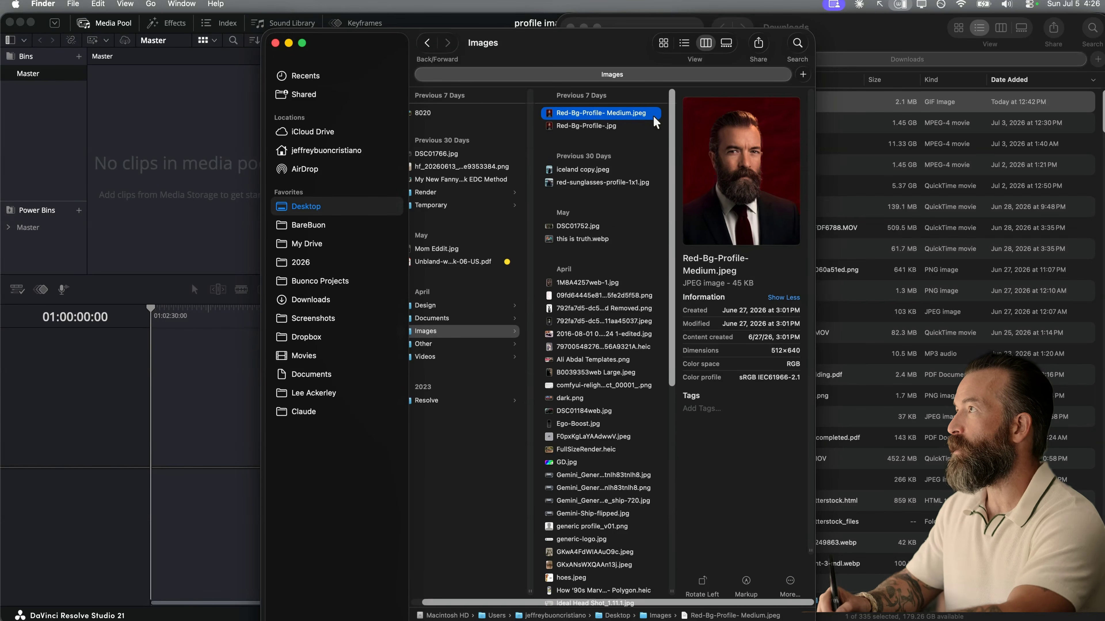
- Remove the background from "Red-Bg-Profile- Medium.jpeg" with the Finder quick action and preview the resulting PNG
{"action": "right_click", "coordinate": [655, 117]}
{"action": "mouse_move", "coordinate": [718, 355]}
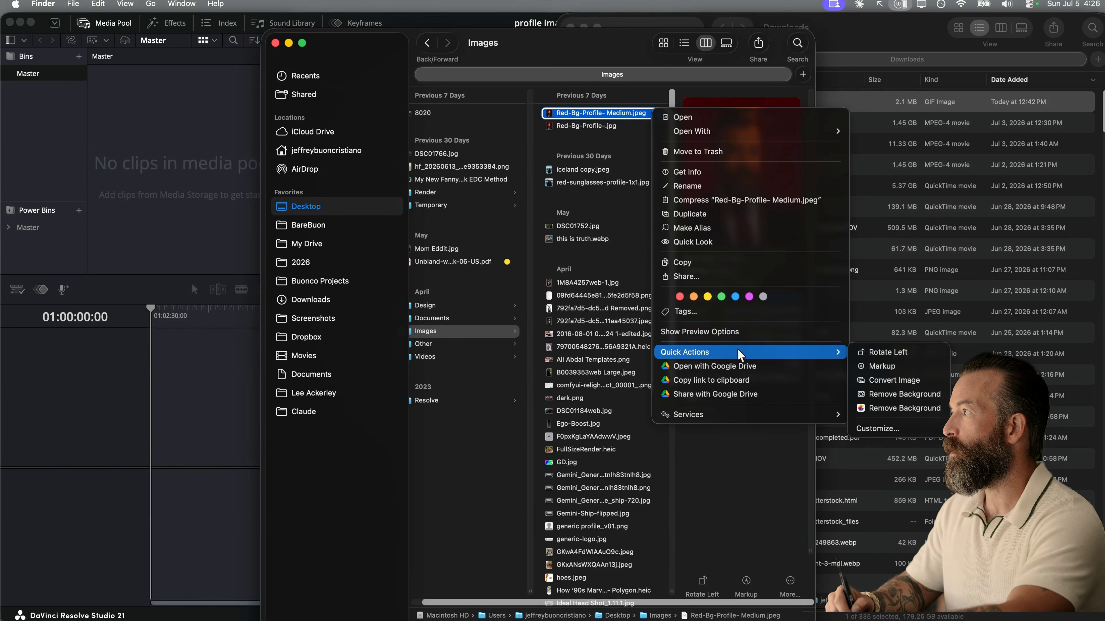
{"action": "left_click", "coordinate": [855, 396]}
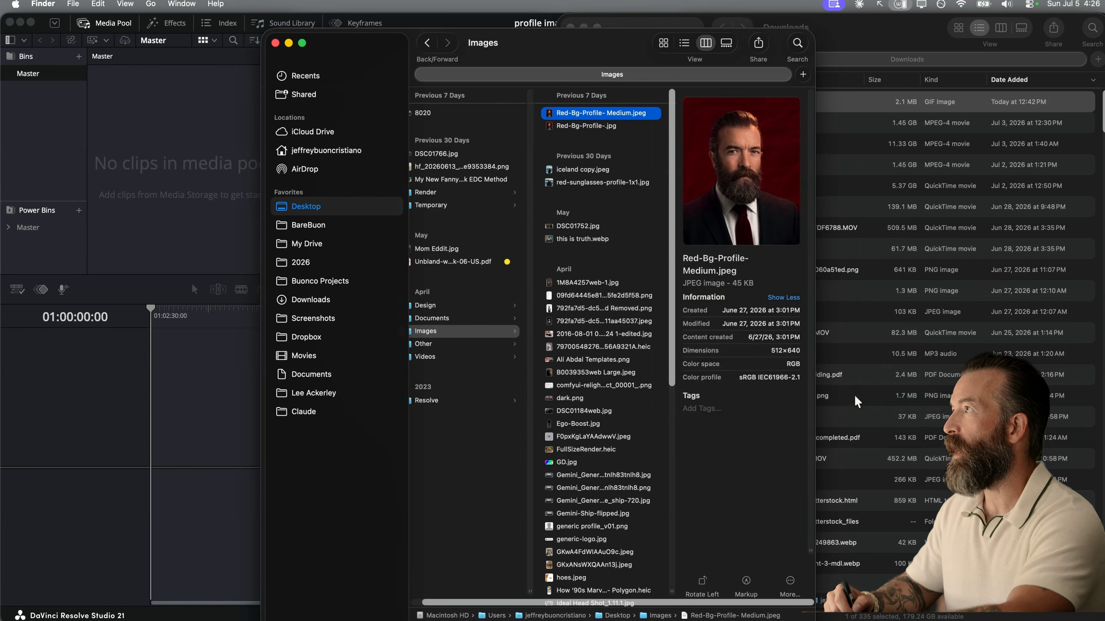
{"action": "key", "text": "space"}
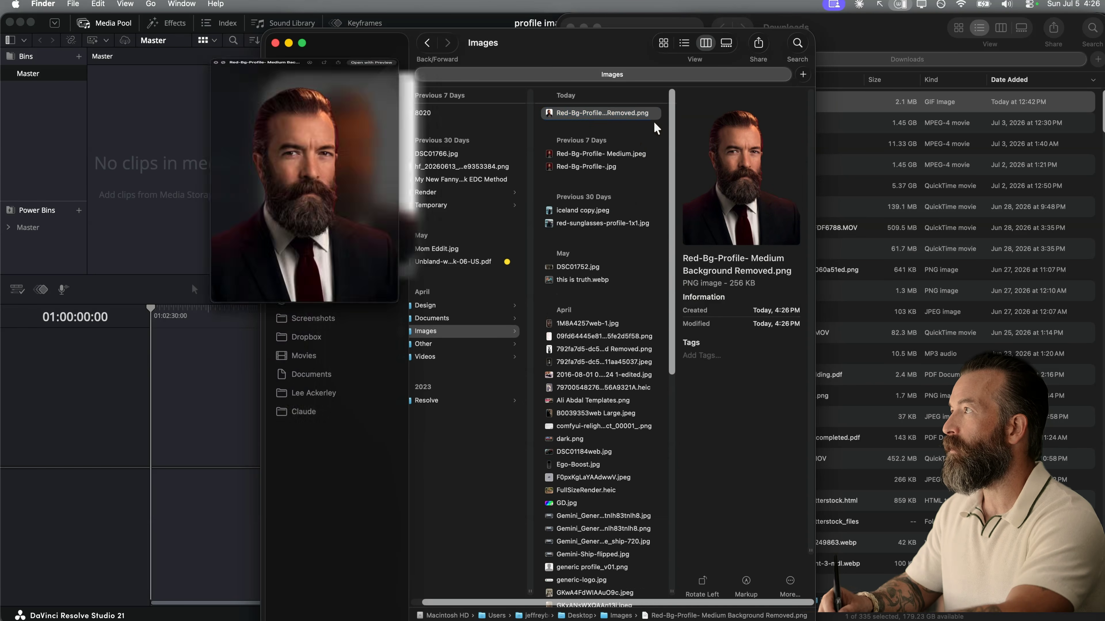
{"action": "key", "text": "space"}
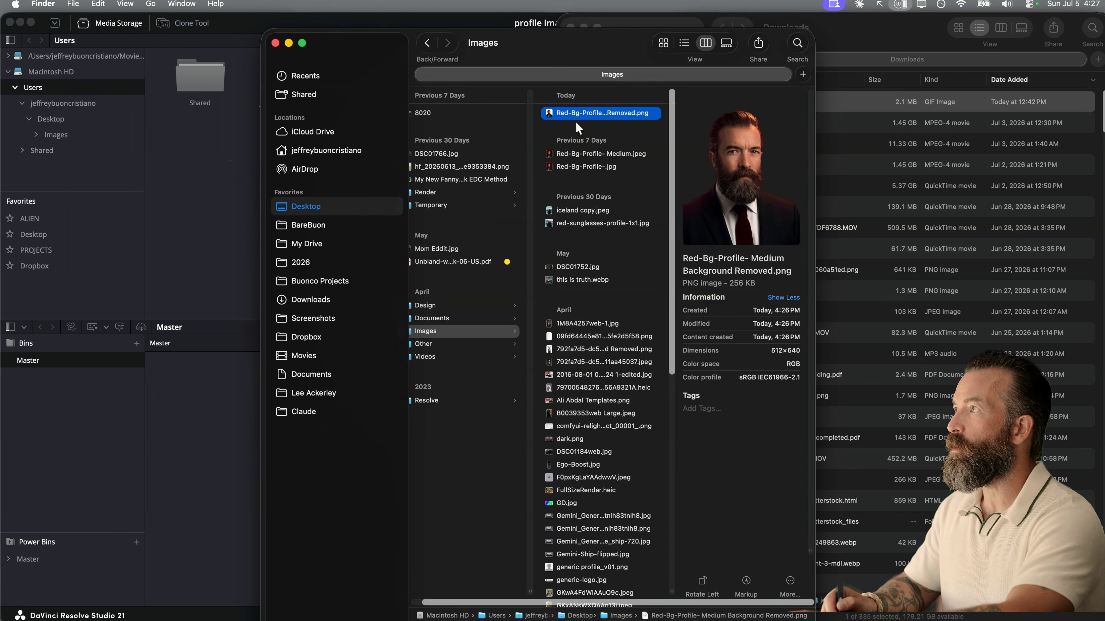
- Import the background-removed PNG from Images and "friend satisfying GIF.gif" from Downloads into the DaVinci Resolve media pool
{"action": "key", "text": "Return"}
{"action": "left_click_drag", "start_coordinate": [556, 118], "coordinate": [199, 451]}
{"action": "left_click", "coordinate": [199, 451]}
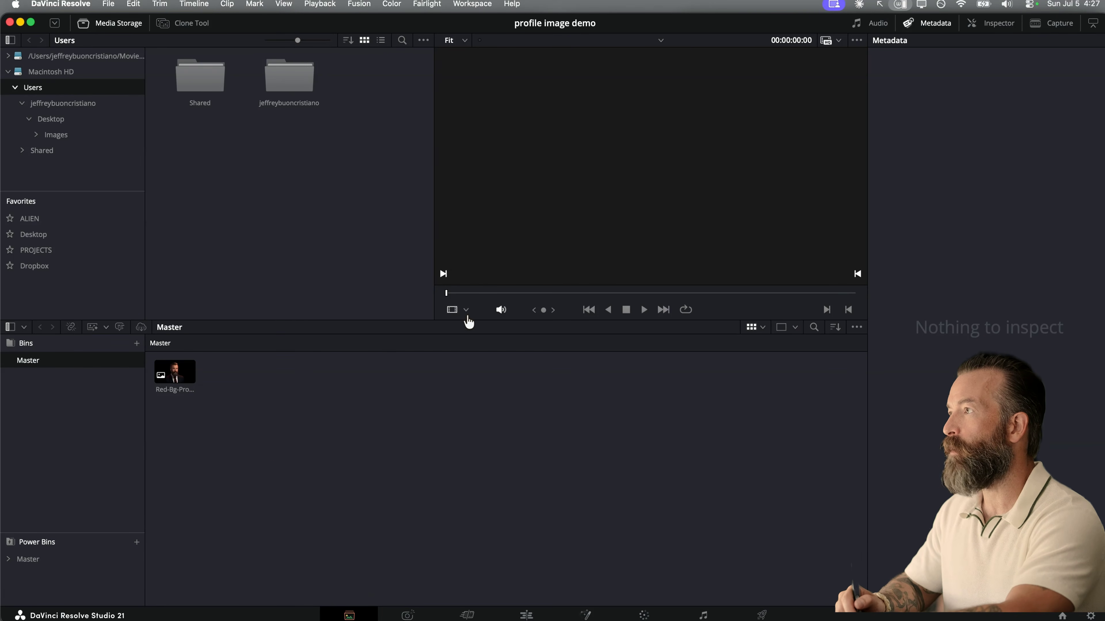
{"action": "key", "text": "super+Tab"}
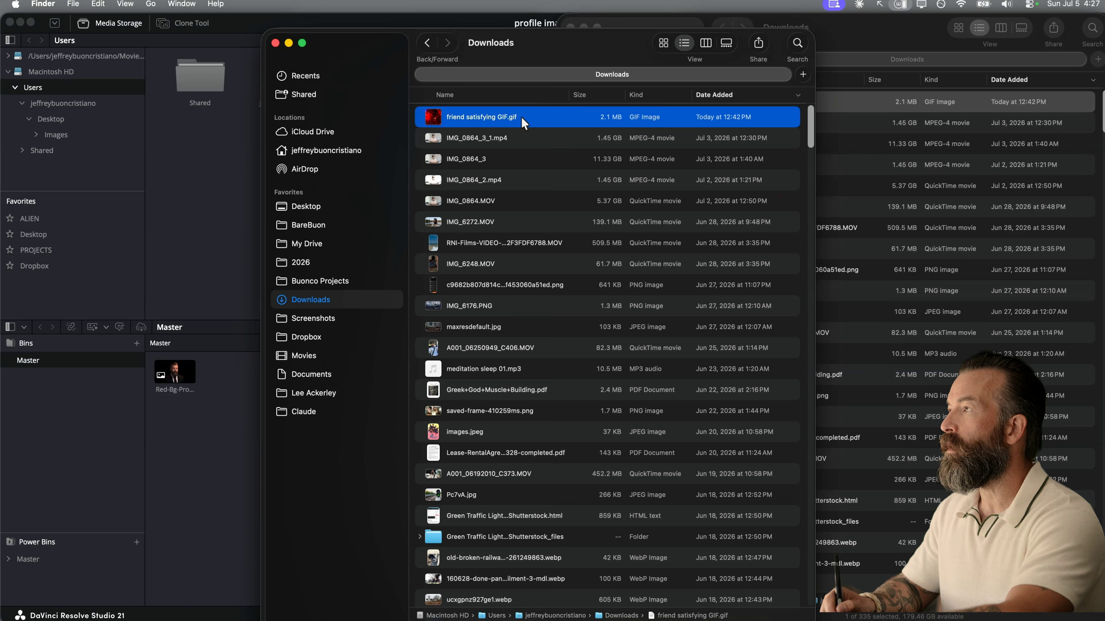
{"action": "left_click_drag", "start_coordinate": [539, 123], "coordinate": [198, 456]}
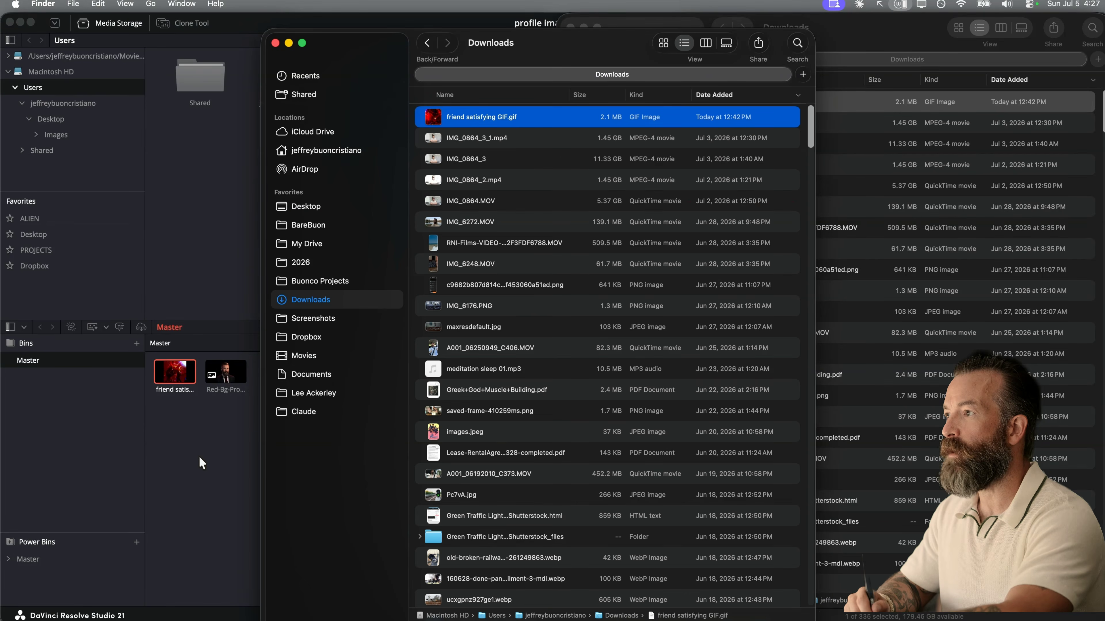
{"action": "left_click", "coordinate": [213, 429]}
- Start a new timeline from the background-removed PNG clip with a custom resolution of 540 x 540
{"action": "left_click", "coordinate": [222, 375]}
{"action": "right_click", "coordinate": [217, 372]}
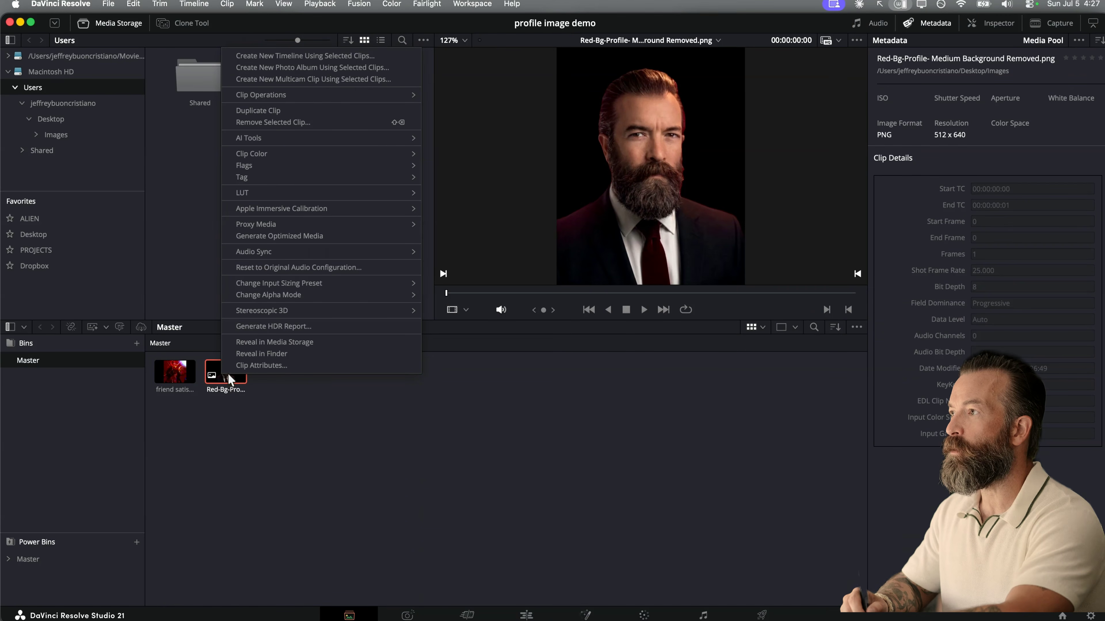
{"action": "left_click", "coordinate": [369, 56]}
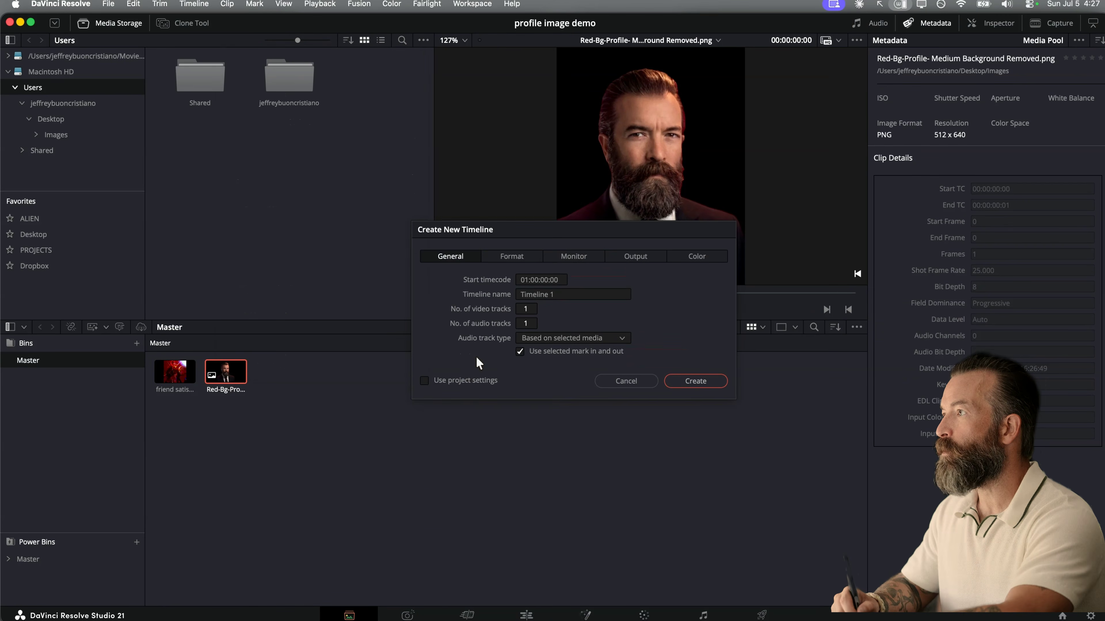
{"action": "left_click", "coordinate": [512, 257]}
{"action": "left_click", "coordinate": [556, 295]}
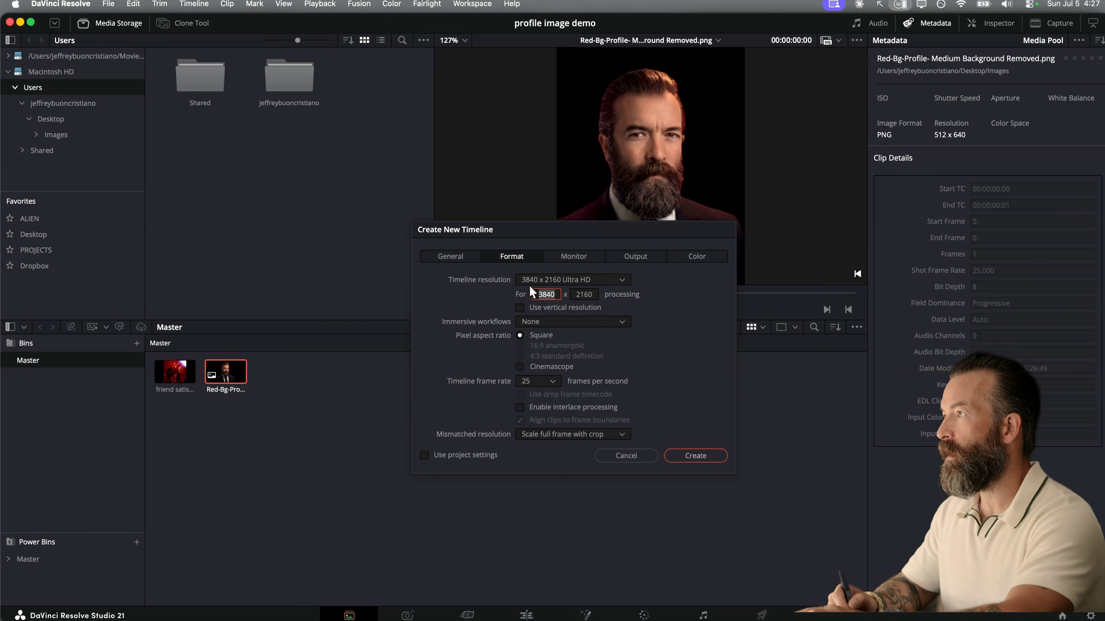
{"action": "type", "text": "540"}
{"action": "key", "text": "Tab"}
{"action": "type", "text": "54"}
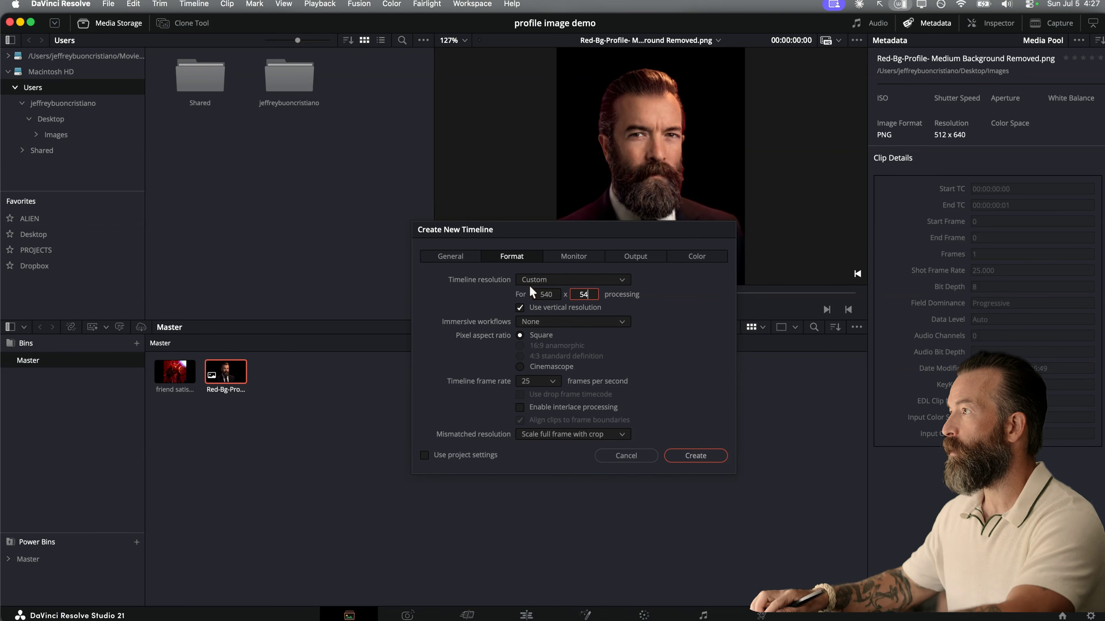
{"action": "type", "text": "0"}
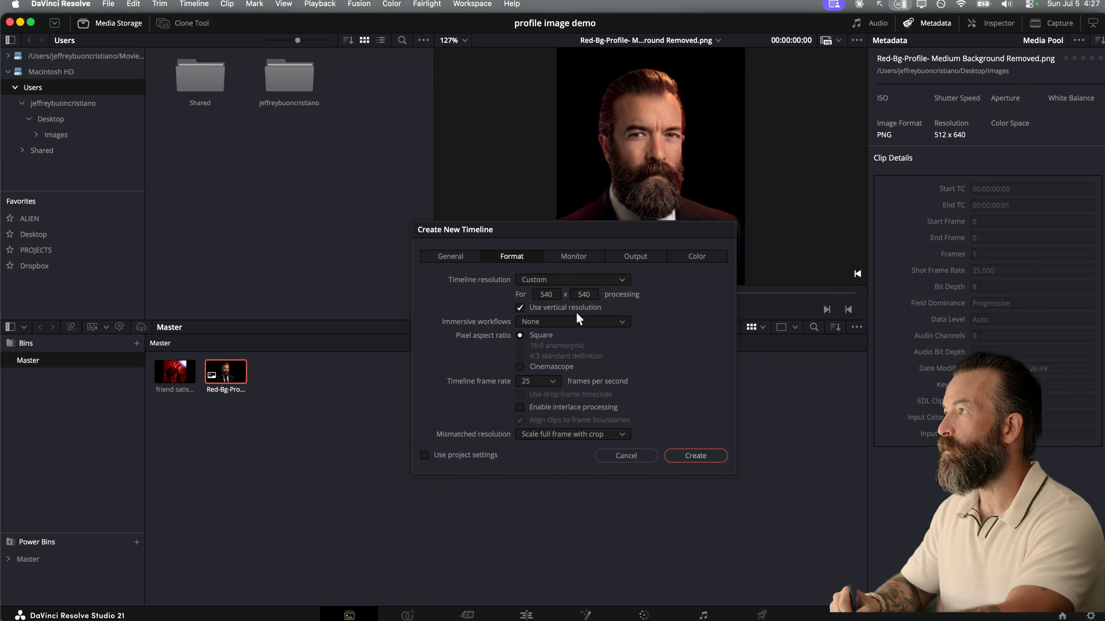
- Disable vertical resolution, set the timeline frame rate to 16 frames per second and create the timeline
{"action": "left_click", "coordinate": [572, 306]}
{"action": "left_click", "coordinate": [541, 380]}
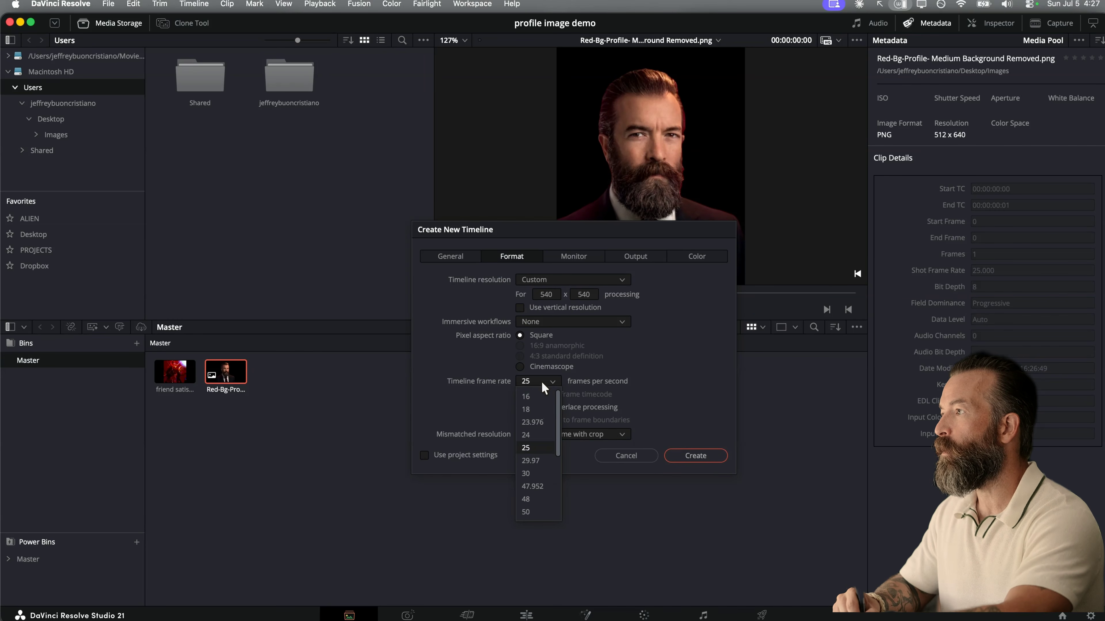
{"action": "left_click", "coordinate": [535, 396]}
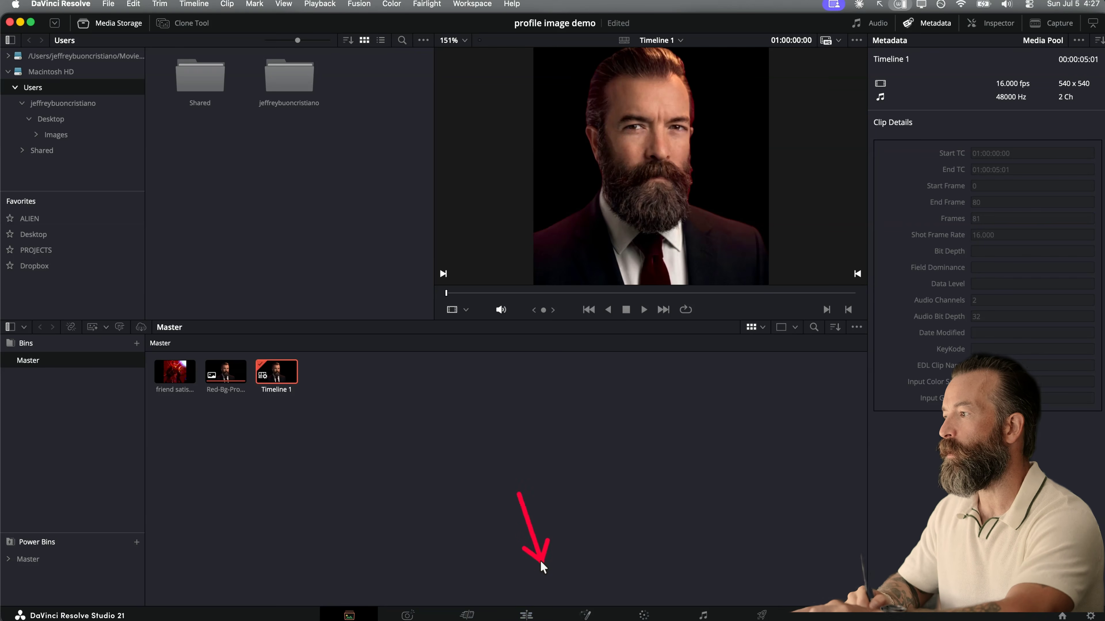
- On the Edit page, move the portrait clip up to Video 2 and place the GIF beneath it at the start of Video 1
{"action": "left_click", "coordinate": [527, 614]}
{"action": "left_click_drag", "start_coordinate": [240, 423], "coordinate": [218, 399]}
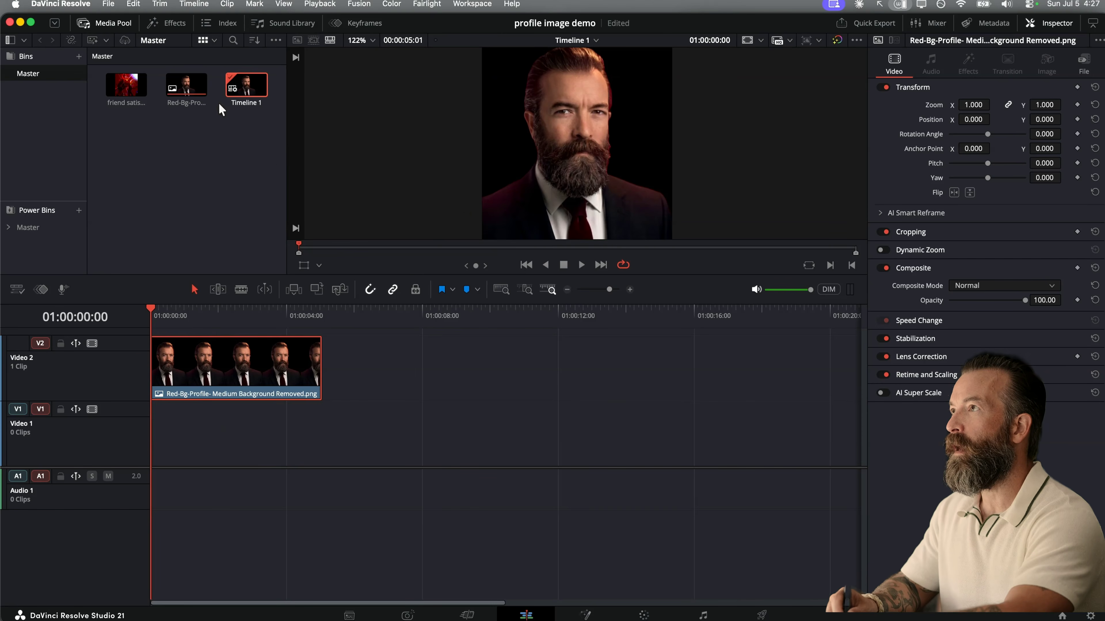
{"action": "left_click_drag", "start_coordinate": [126, 85], "coordinate": [156, 434]}
- Trim the end of the portrait clip on Video 2 to match the end of the GIF clip at 01:00:01:03
{"action": "left_click", "coordinate": [160, 313]}
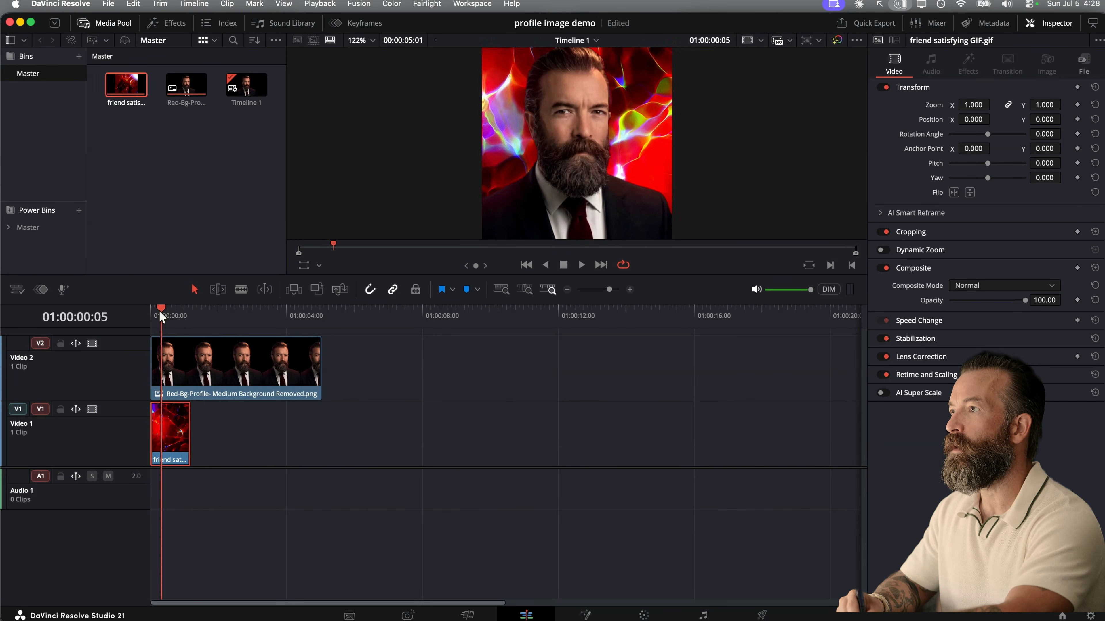
{"action": "left_click_drag", "start_coordinate": [161, 314], "coordinate": [191, 315]}
{"action": "left_click_drag", "start_coordinate": [316, 373], "coordinate": [190, 373]}
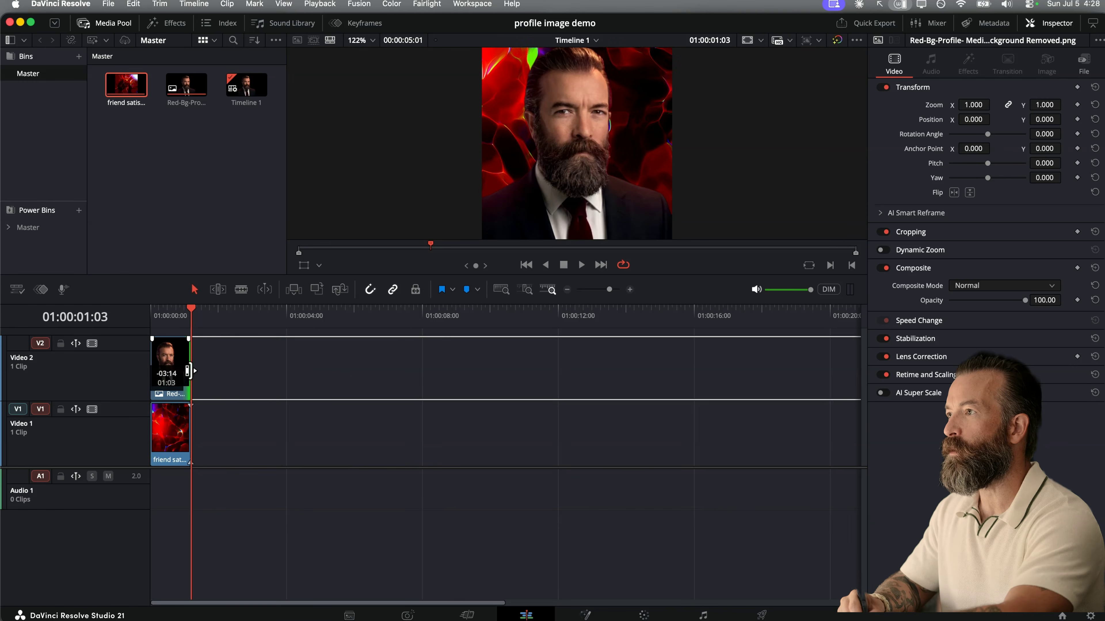
- Play the composite from the start of the timeline to check the looping animated background behind the portrait
{"action": "left_click", "coordinate": [182, 318]}
{"action": "left_click_drag", "start_coordinate": [182, 315], "coordinate": [150, 316]}
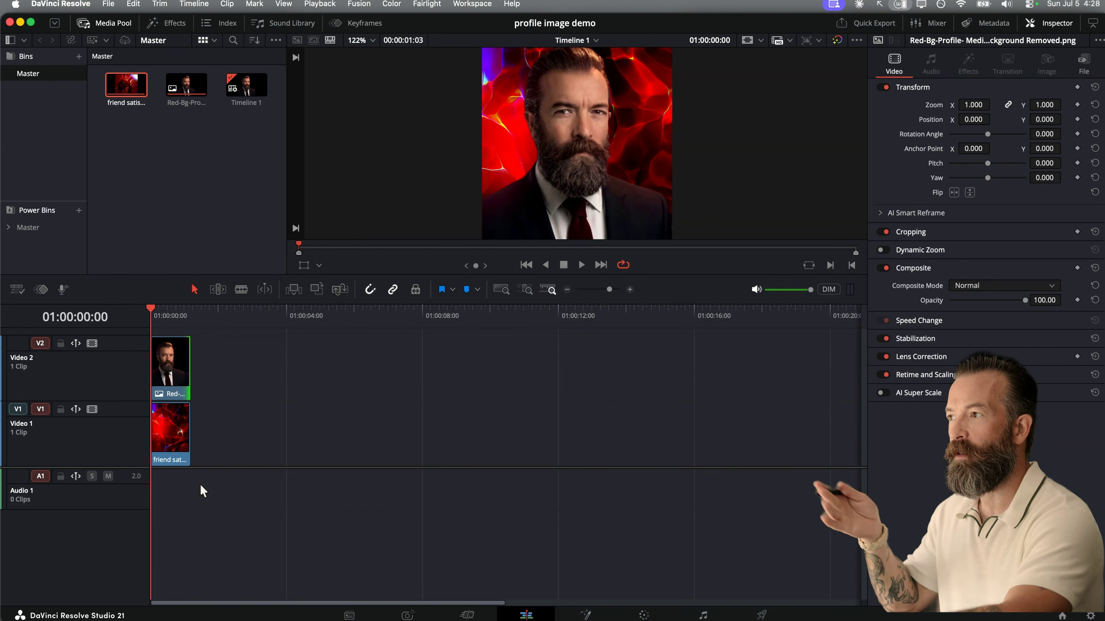
{"action": "key", "text": "space"}
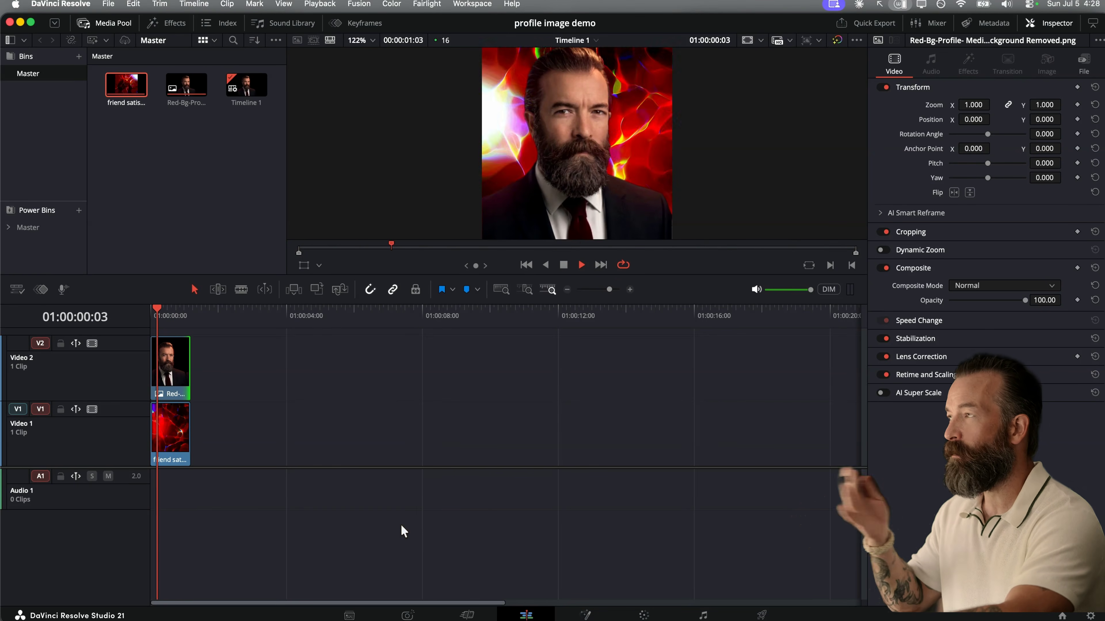
{"action": "key", "text": "space"}
- Lower the portrait clip on Video 2 in the frame by setting its Y position to -18
{"action": "left_click_drag", "start_coordinate": [206, 354], "coordinate": [135, 372]}
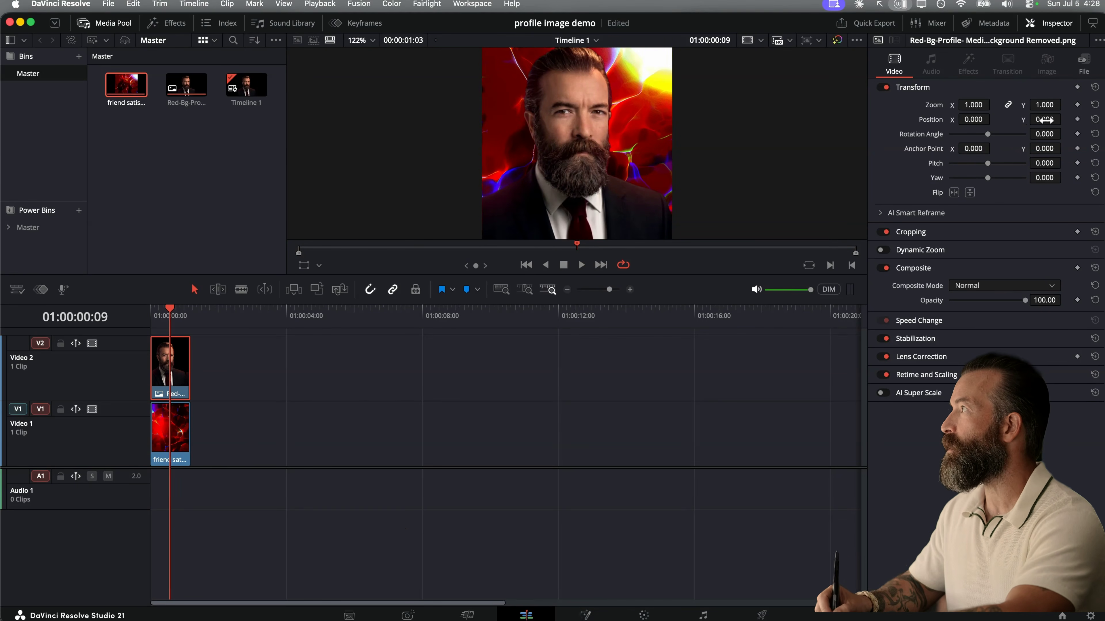
{"action": "left_click_drag", "start_coordinate": [1045, 119], "coordinate": [1040, 119]}
{"action": "left_click_drag", "start_coordinate": [941, 225], "coordinate": [1039, 119]}
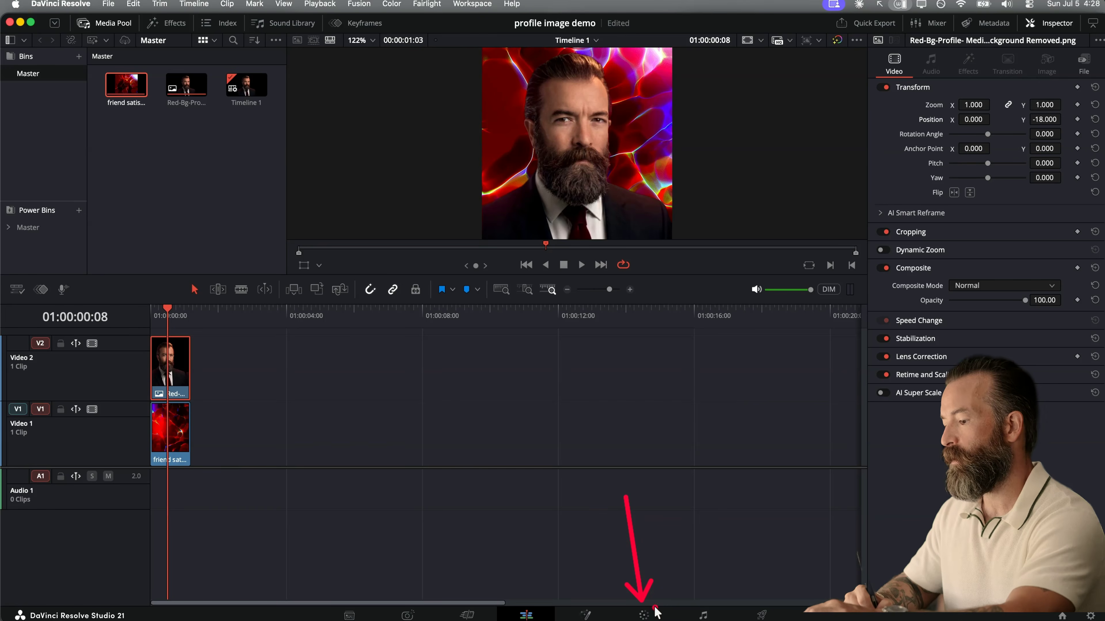
- On the Color page, adjust the portrait PNG's Hue Vs Hue curve at the red end to input hue 262.90 and hue rotate -2.40
{"action": "left_click", "coordinate": [643, 615]}
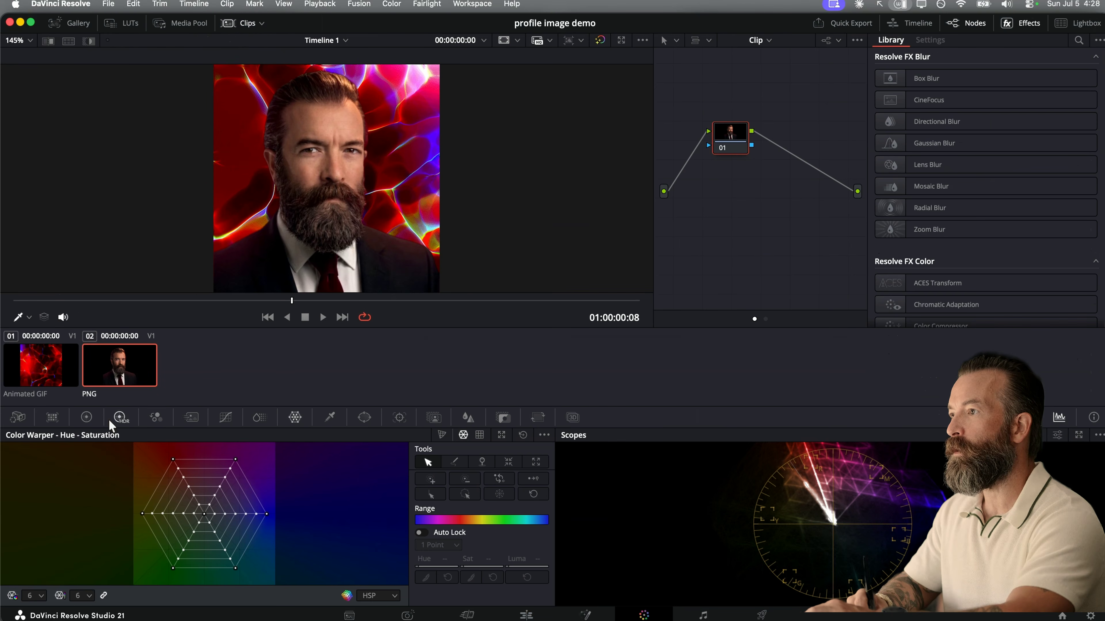
{"action": "left_click", "coordinate": [225, 418]}
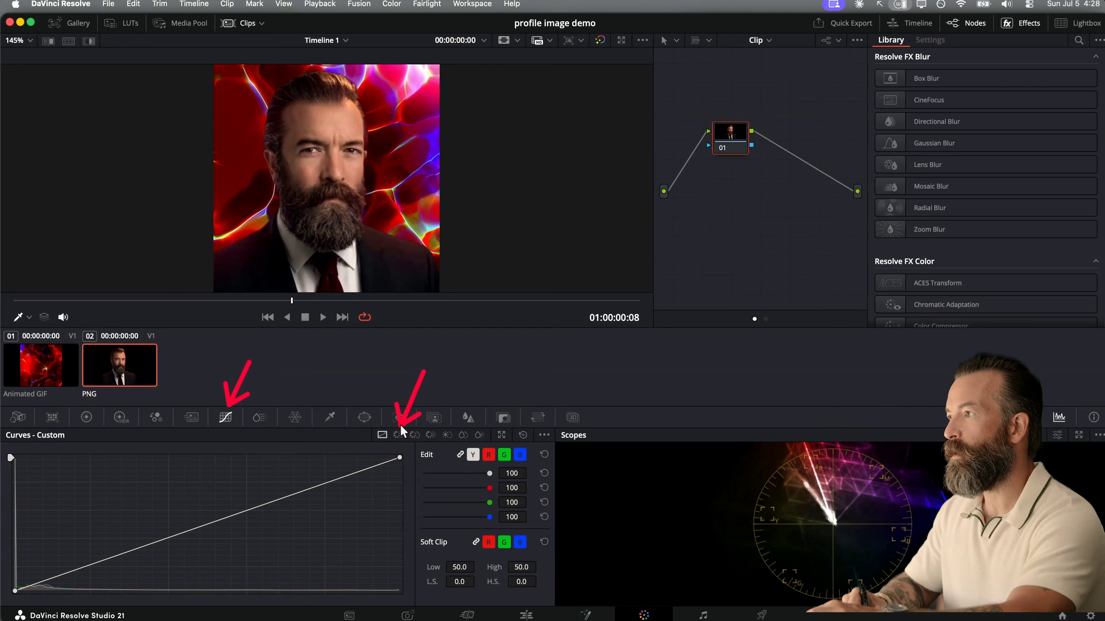
{"action": "left_click", "coordinate": [399, 435]}
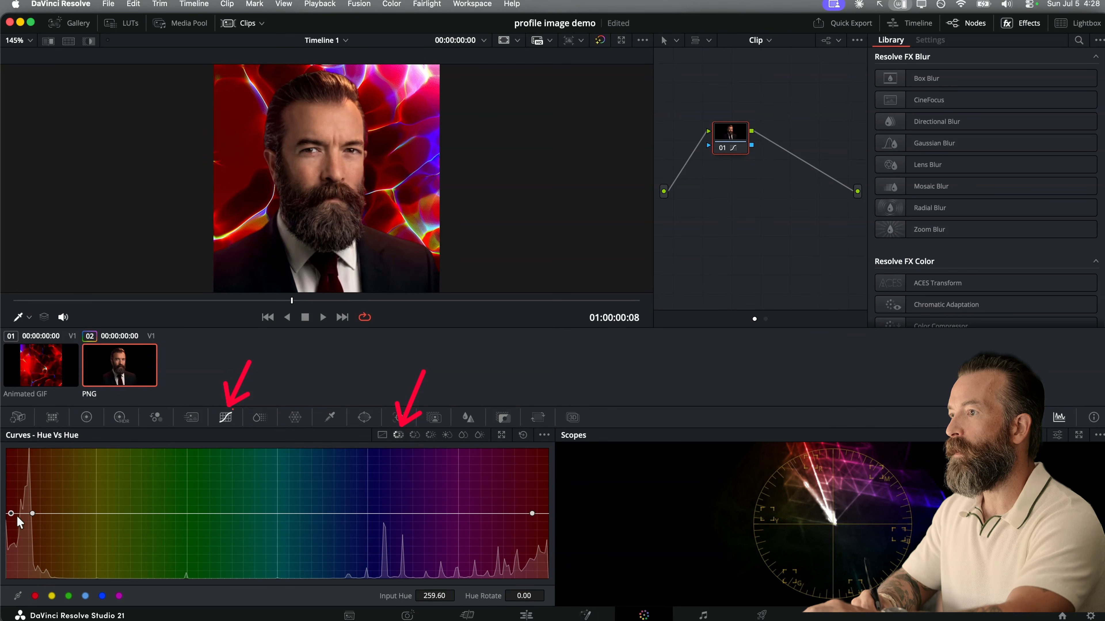
{"action": "left_click_drag", "start_coordinate": [11, 515], "coordinate": [16, 515]}
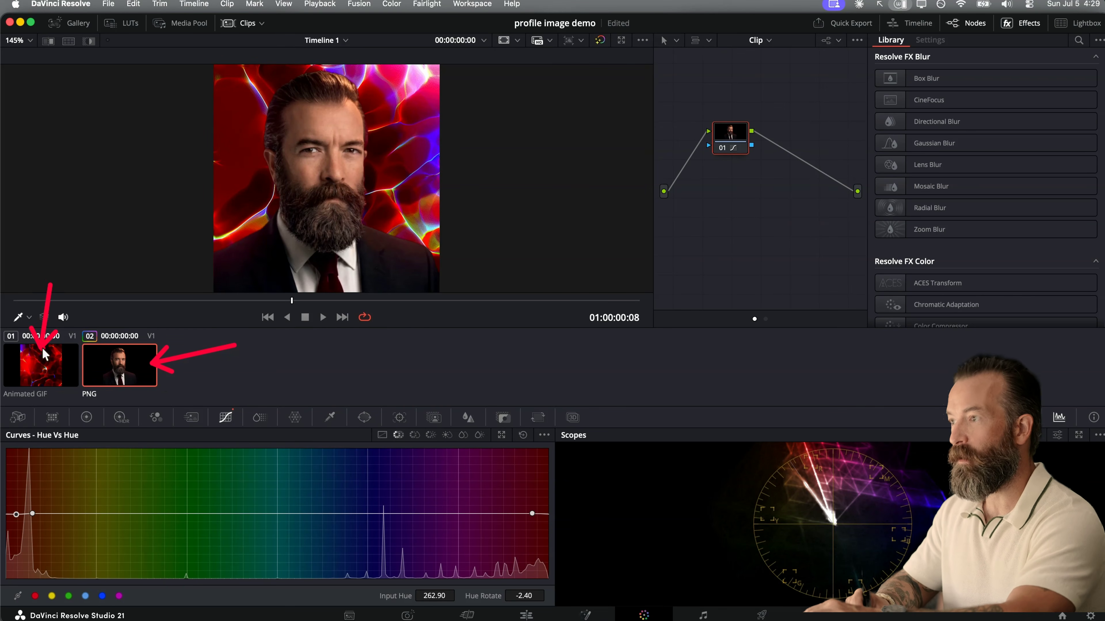
- Reshape the animated GIF's Hue Vs Hue curve by raising the blue point and setting the green point to input hue 45.90, hue rotate -21.60
{"action": "left_click", "coordinate": [61, 380]}
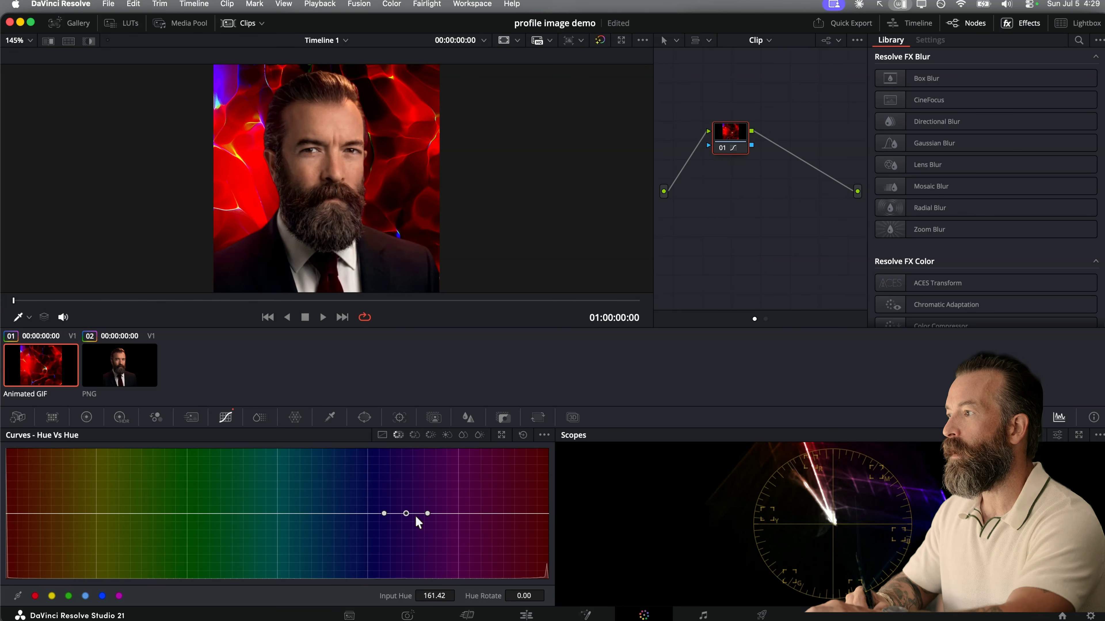
{"action": "left_click_drag", "start_coordinate": [407, 515], "coordinate": [410, 491]}
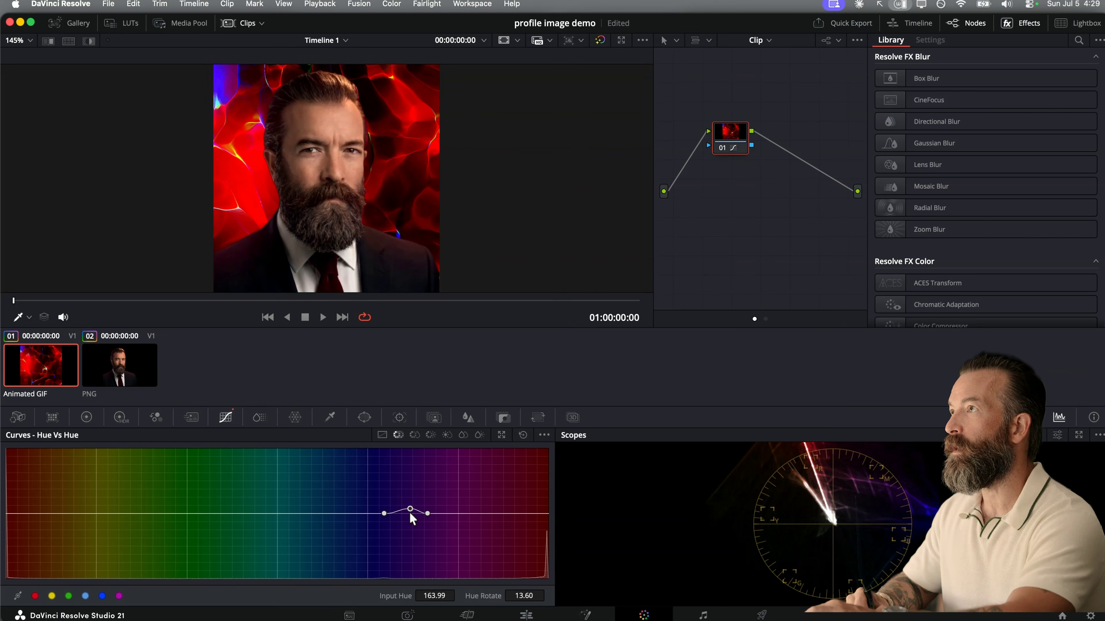
{"action": "left_click_drag", "start_coordinate": [370, 513], "coordinate": [254, 515]}
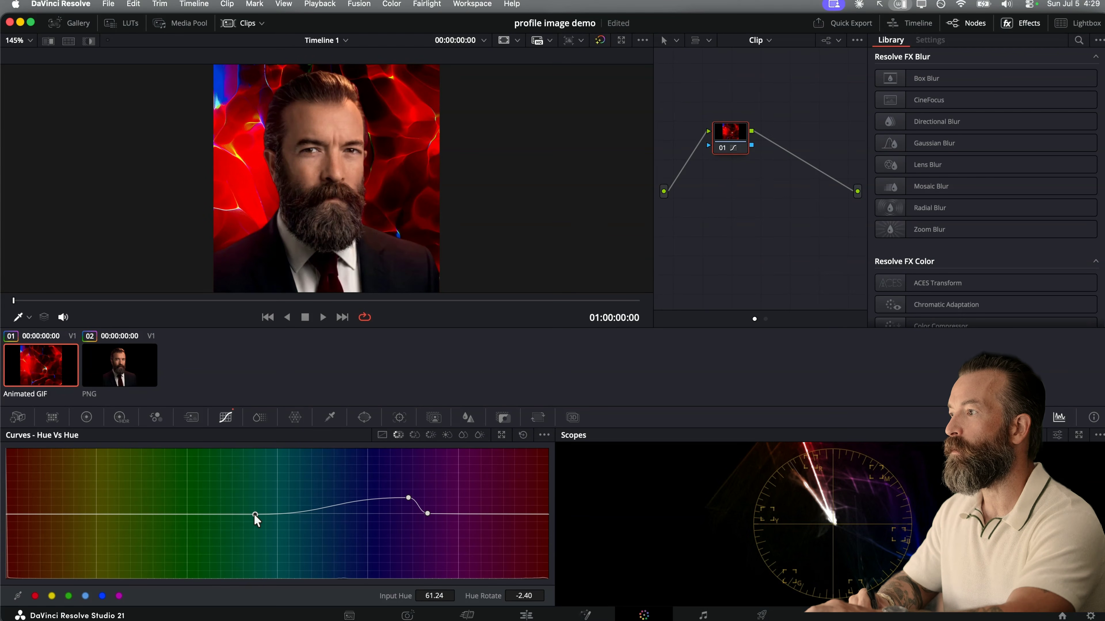
{"action": "left_click_drag", "start_coordinate": [428, 514], "coordinate": [494, 515]}
{"action": "left_click_drag", "start_coordinate": [408, 498], "coordinate": [362, 490]}
{"action": "mouse_move", "coordinate": [493, 516]}
{"action": "left_mouse_down"}
{"action": "mouse_move", "coordinate": [515, 494]}
{"action": "mouse_move", "coordinate": [493, 515]}
{"action": "left_mouse_up"}
{"action": "left_click_drag", "start_coordinate": [253, 515], "coordinate": [232, 522]}
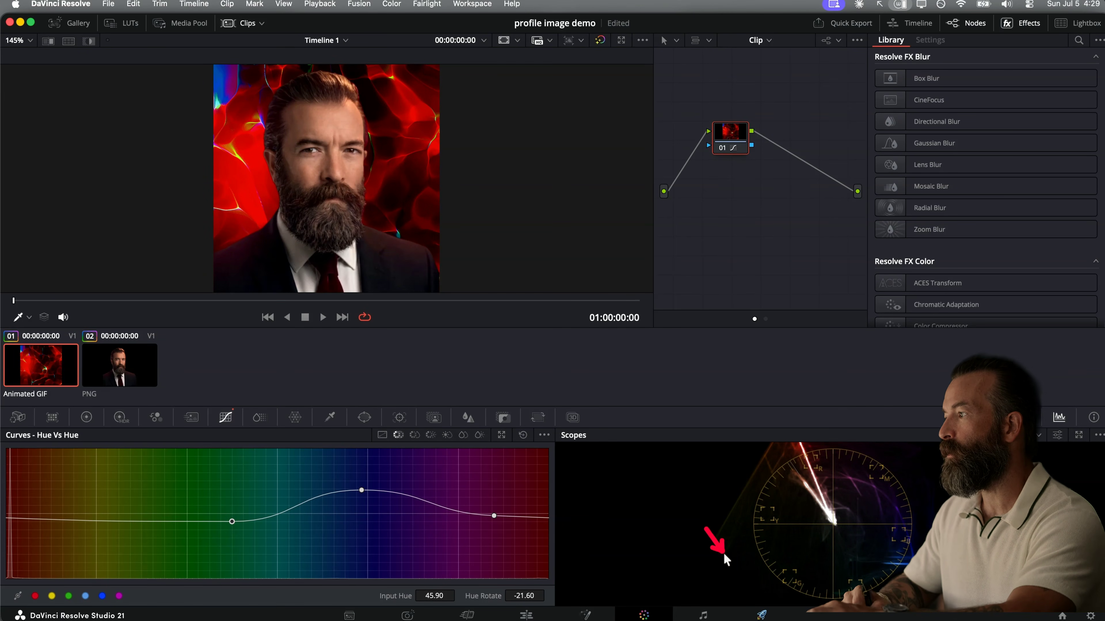
- On the Deliver page, set the render output to a file named "profile gigf demo" on the Desktop
{"action": "left_click", "coordinate": [761, 614]}
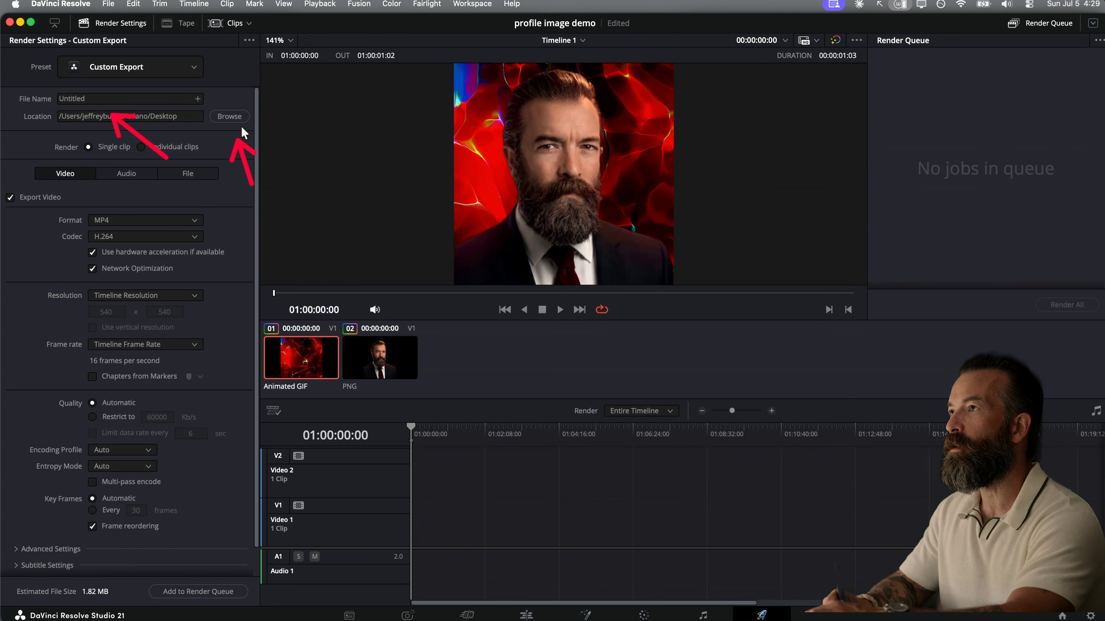
{"action": "left_click", "coordinate": [229, 117]}
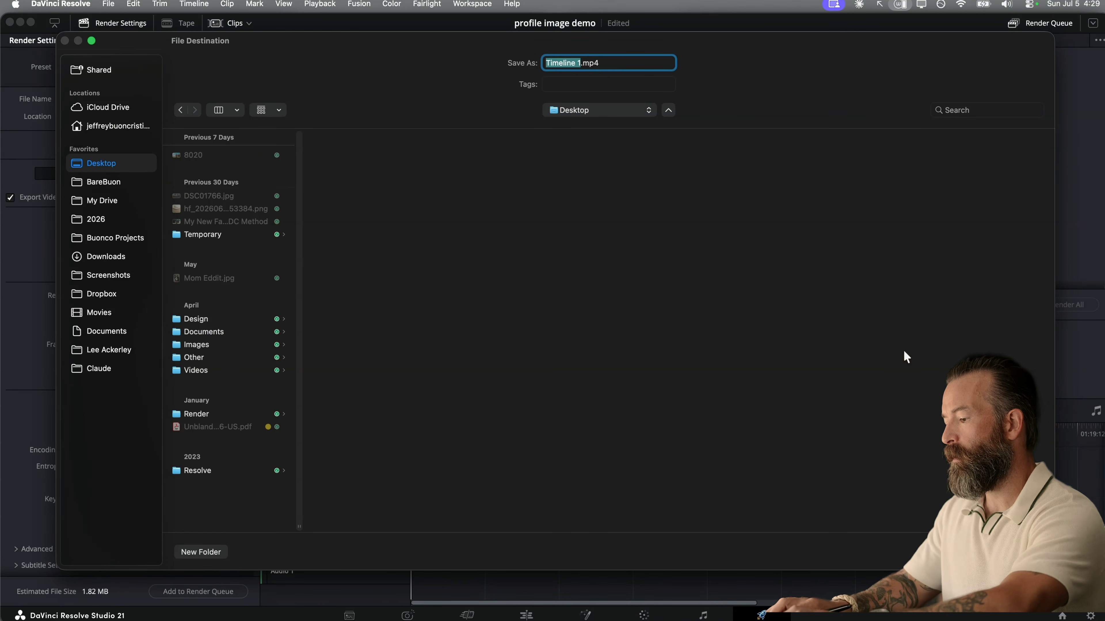
{"action": "type", "text": "profile gigf"}
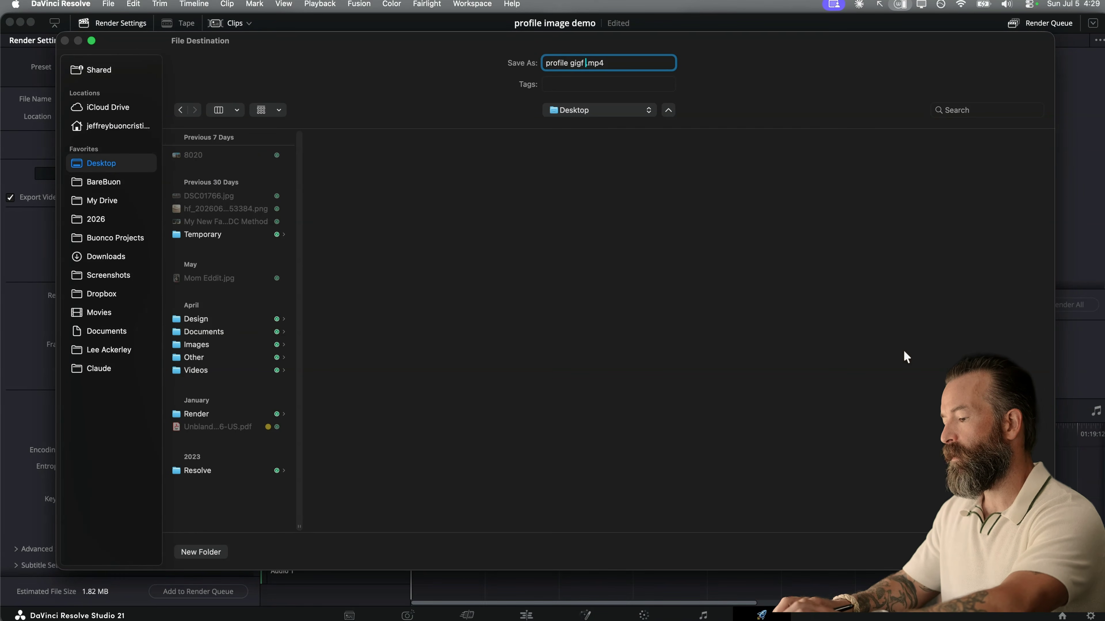
{"action": "type", "text": " demo"}
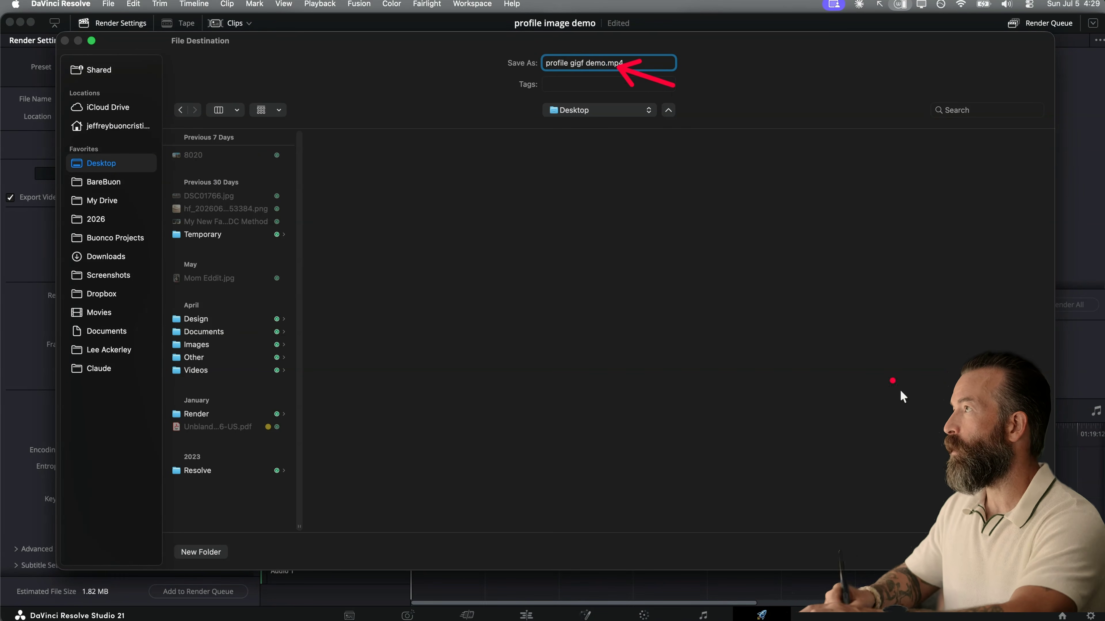
{"action": "key", "text": "Return"}
- Set the export format to GIF with the Animated GIF codec, keeping the resolution at Timeline Resolution
{"action": "left_click", "coordinate": [151, 220]}
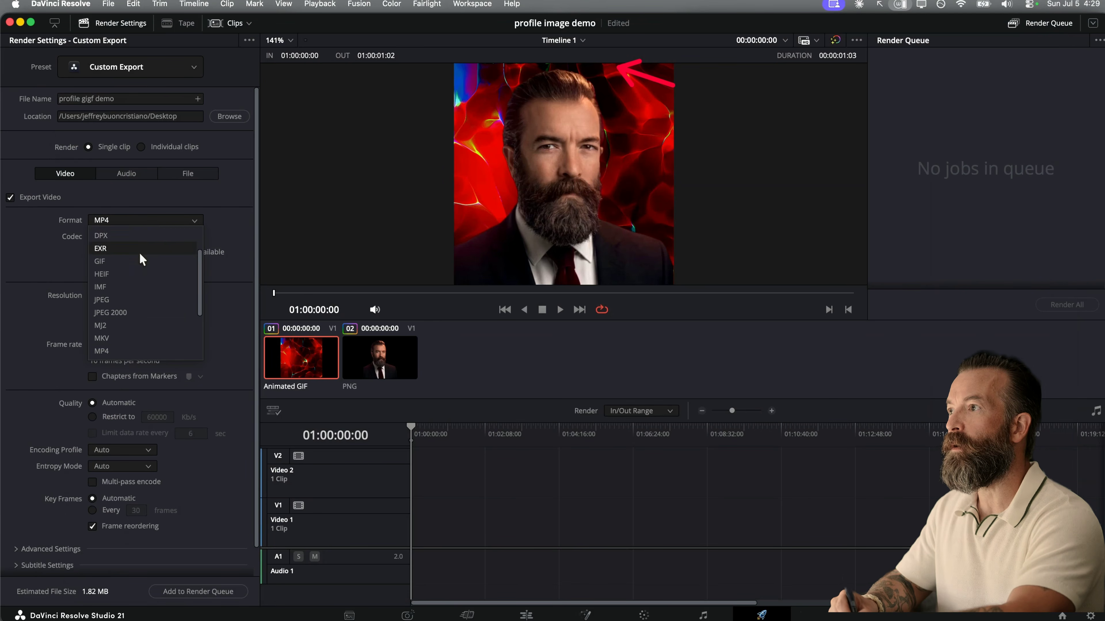
{"action": "left_click", "coordinate": [140, 262]}
{"action": "left_click", "coordinate": [192, 263]}
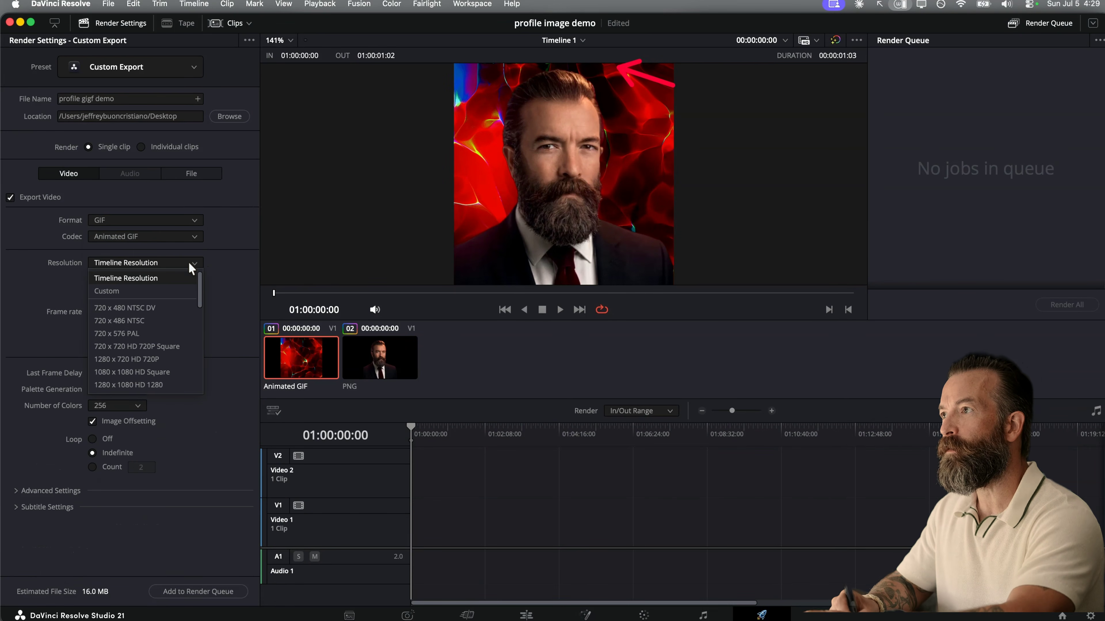
{"action": "left_click", "coordinate": [137, 280]}
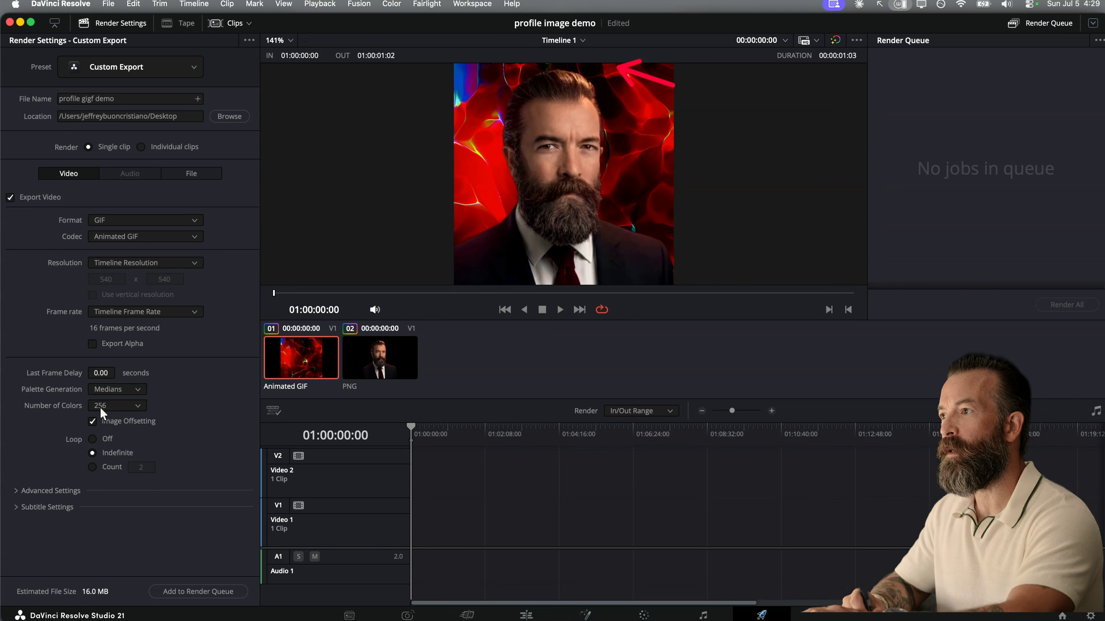
- Queue and render the GIF export, and reveal the rendered file in Finder before returning to the render settings
{"action": "left_click", "coordinate": [197, 591]}
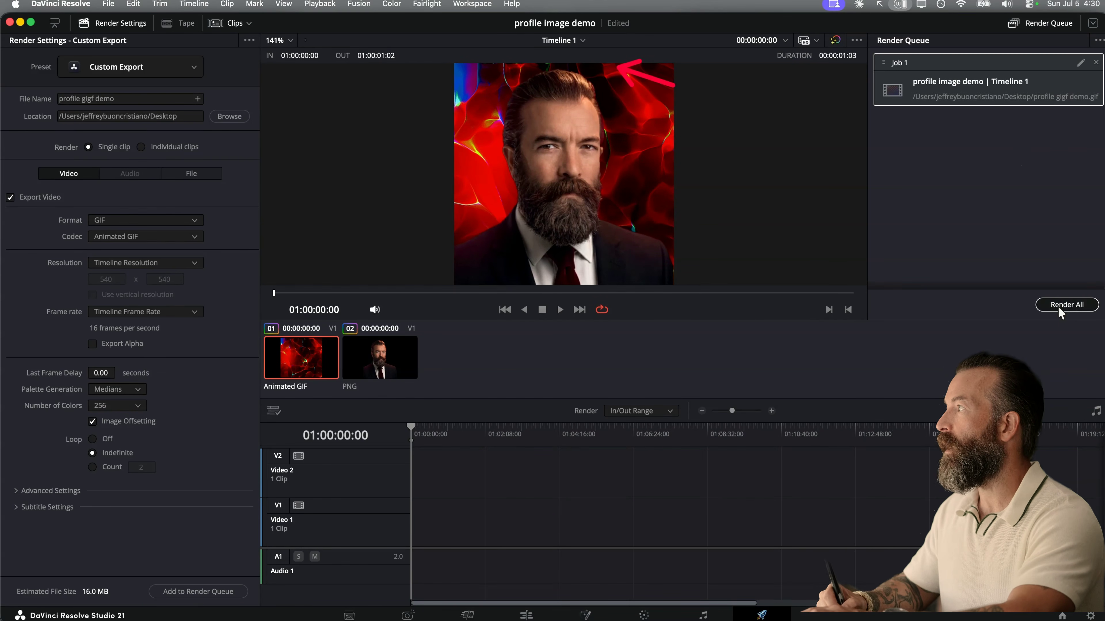
{"action": "left_click", "coordinate": [1067, 305]}
{"action": "right_click", "coordinate": [895, 100]}
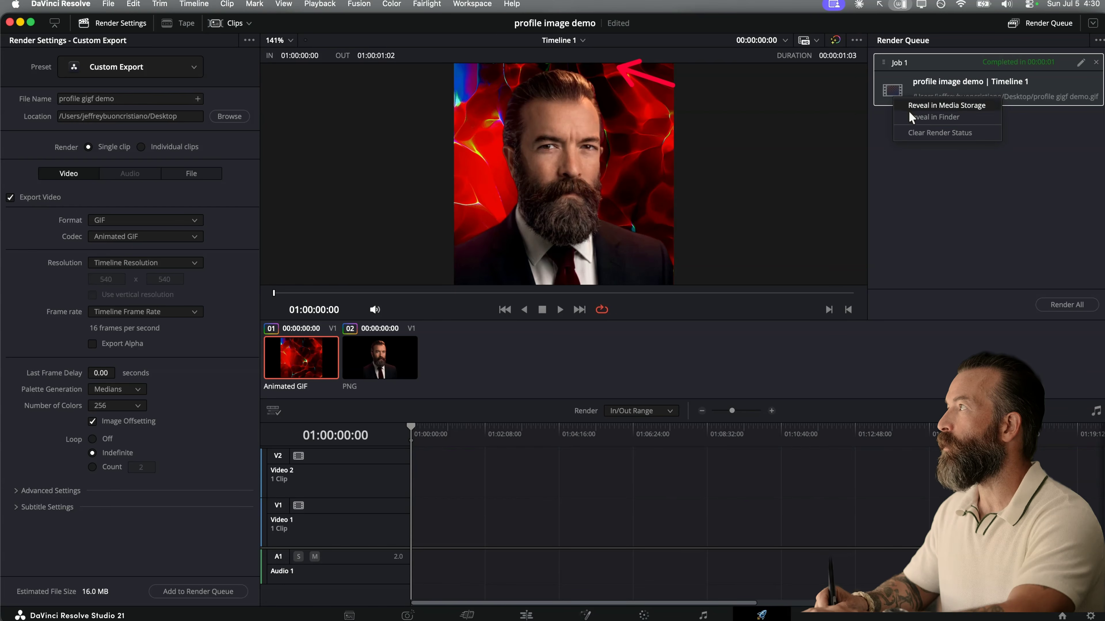
{"action": "left_click", "coordinate": [918, 117]}
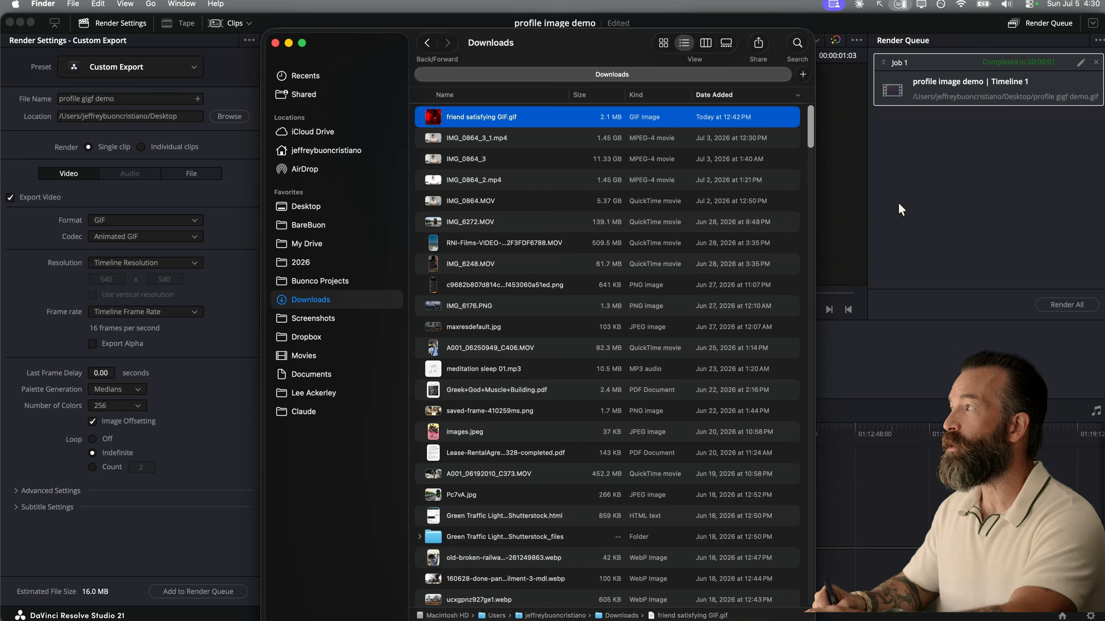
{"action": "left_click", "coordinate": [909, 212]}
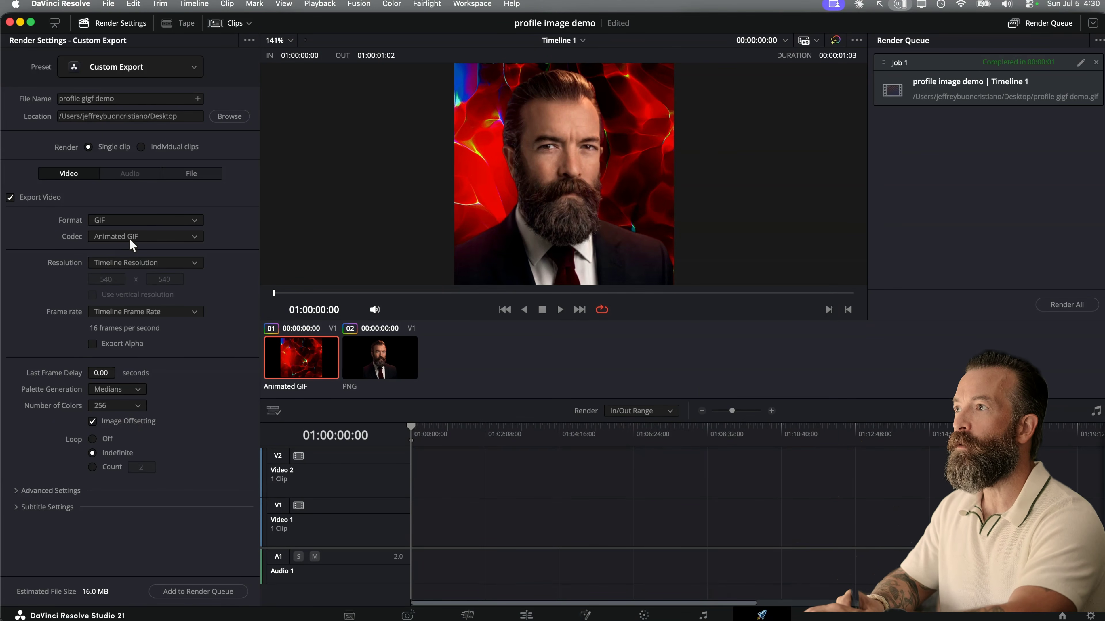
- Set a custom render resolution of 480 x 480 and queue the GIF export again, replacing the existing file
{"action": "left_click", "coordinate": [145, 262]}
{"action": "left_click", "coordinate": [140, 289]}
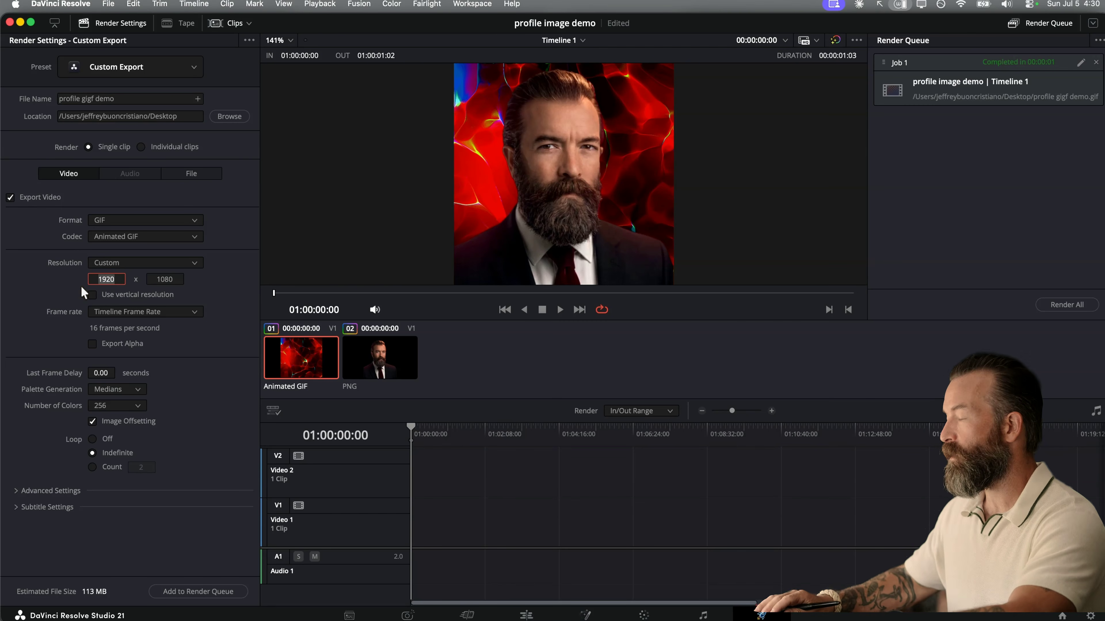
{"action": "type", "text": "480"}
{"action": "key", "text": "Tab"}
{"action": "type", "text": "480"}
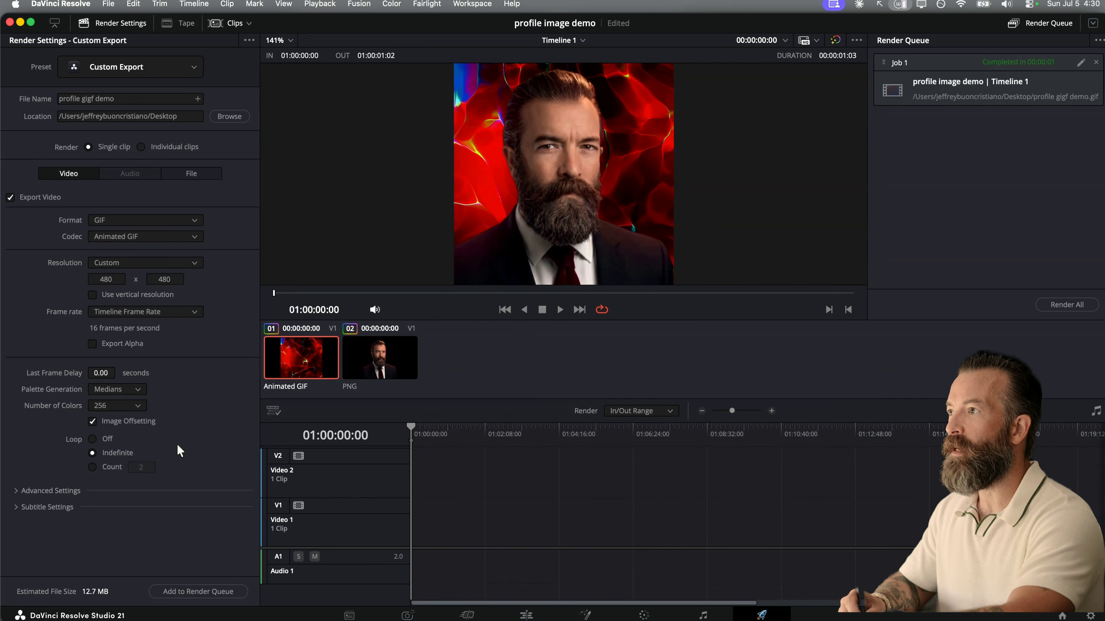
{"action": "left_click", "coordinate": [203, 592]}
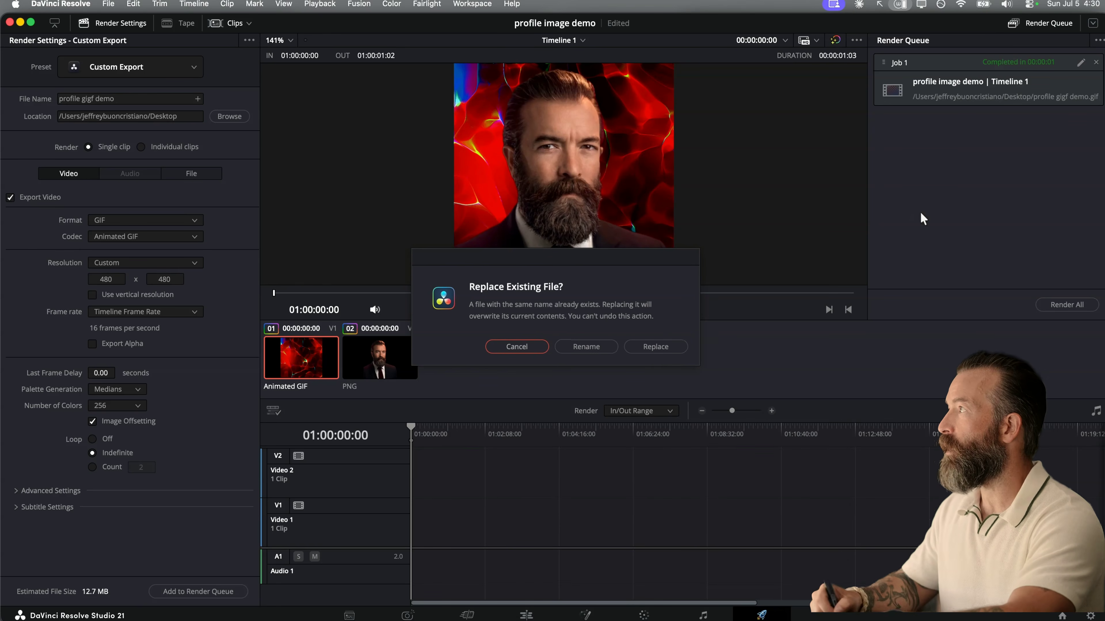
{"action": "left_click", "coordinate": [656, 348]}
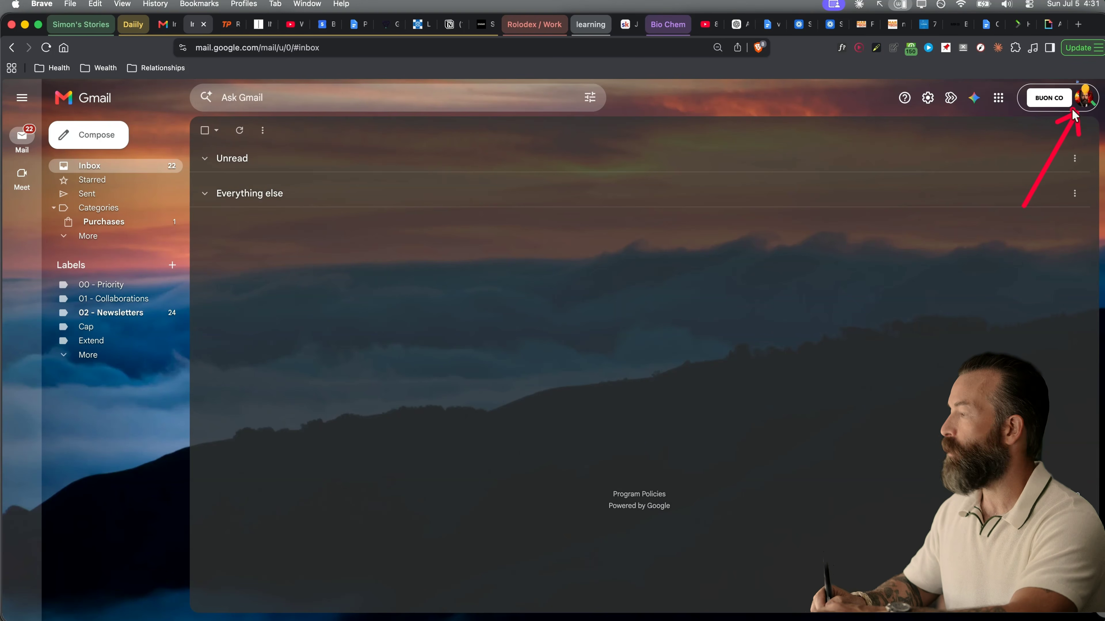
- Switch to Gmail and open the account's profile picture settings to view the option for uploading from the device
{"action": "left_click", "coordinate": [1083, 97]}
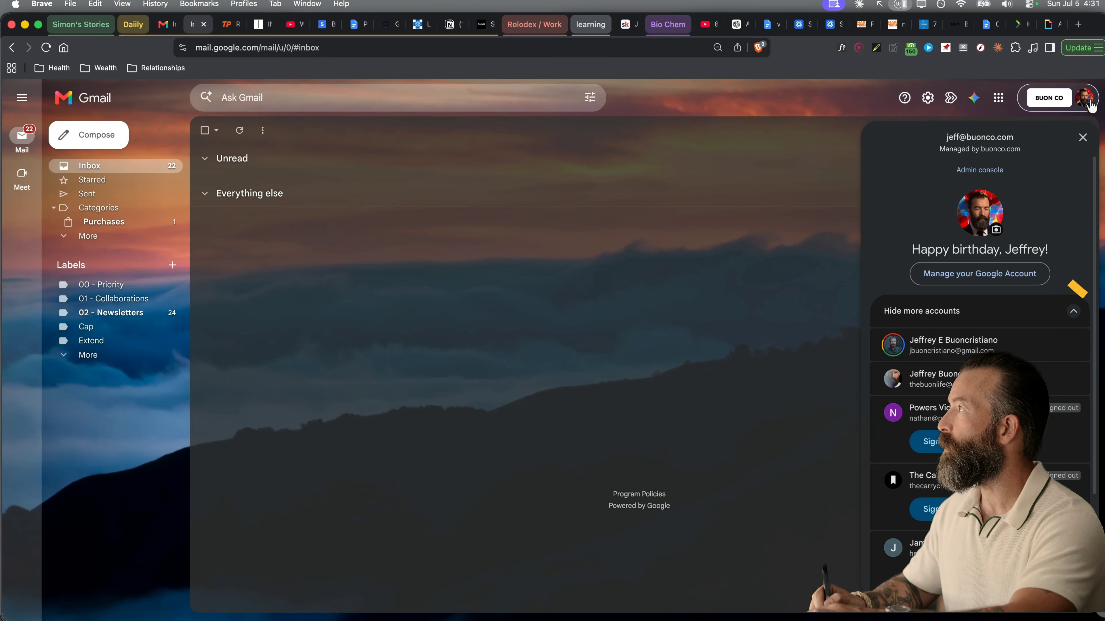
{"action": "left_click", "coordinate": [996, 231]}
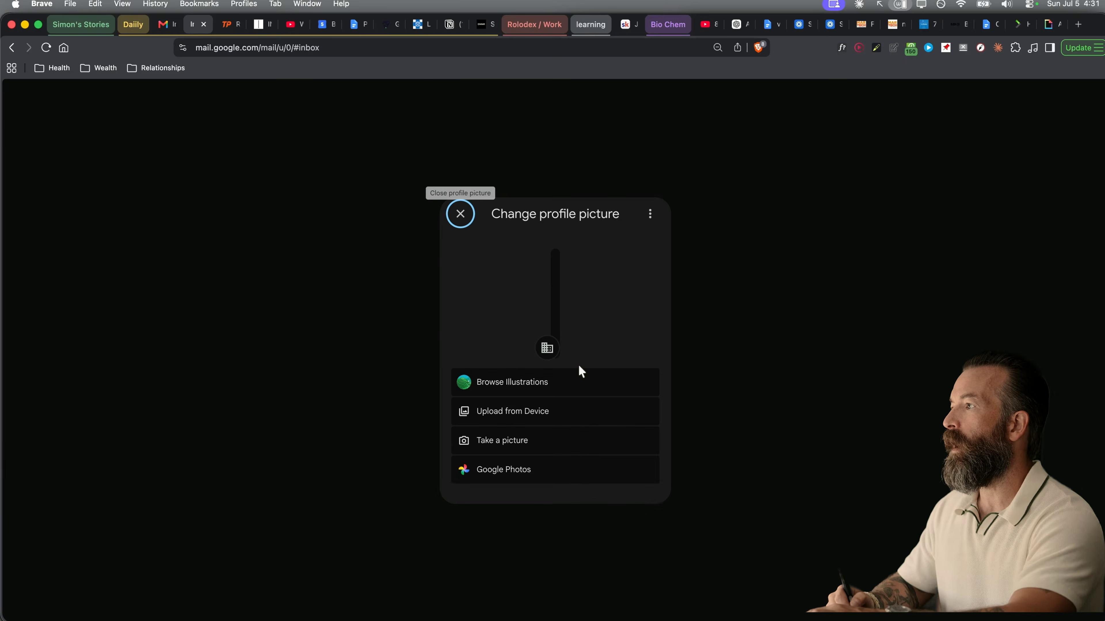
{"action": "left_click", "coordinate": [514, 417]}
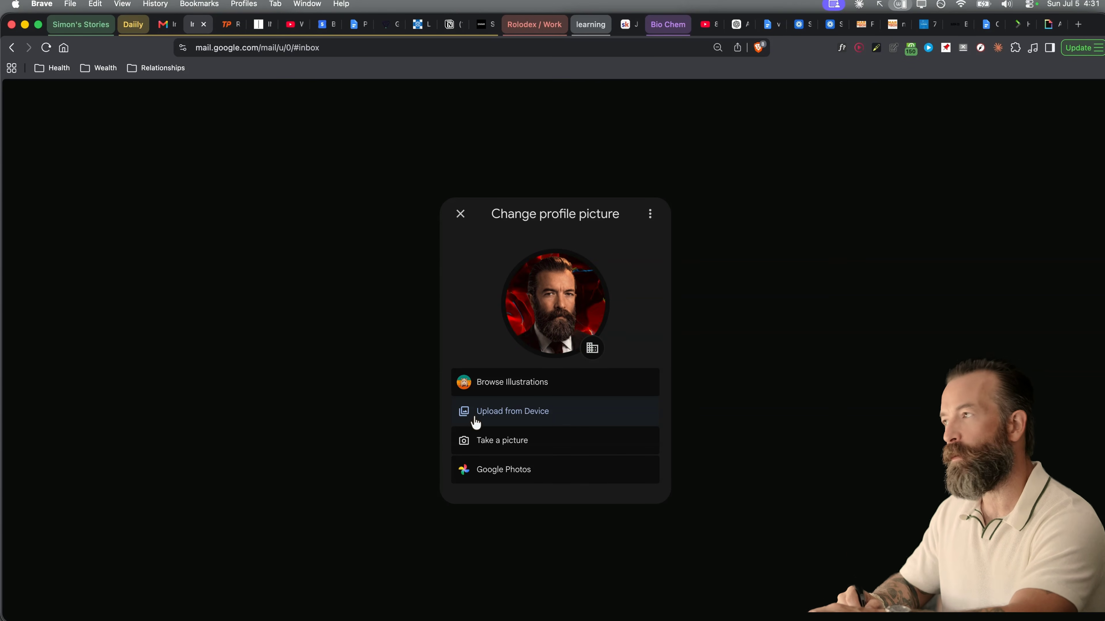
{"action": "left_click", "coordinate": [460, 214]}
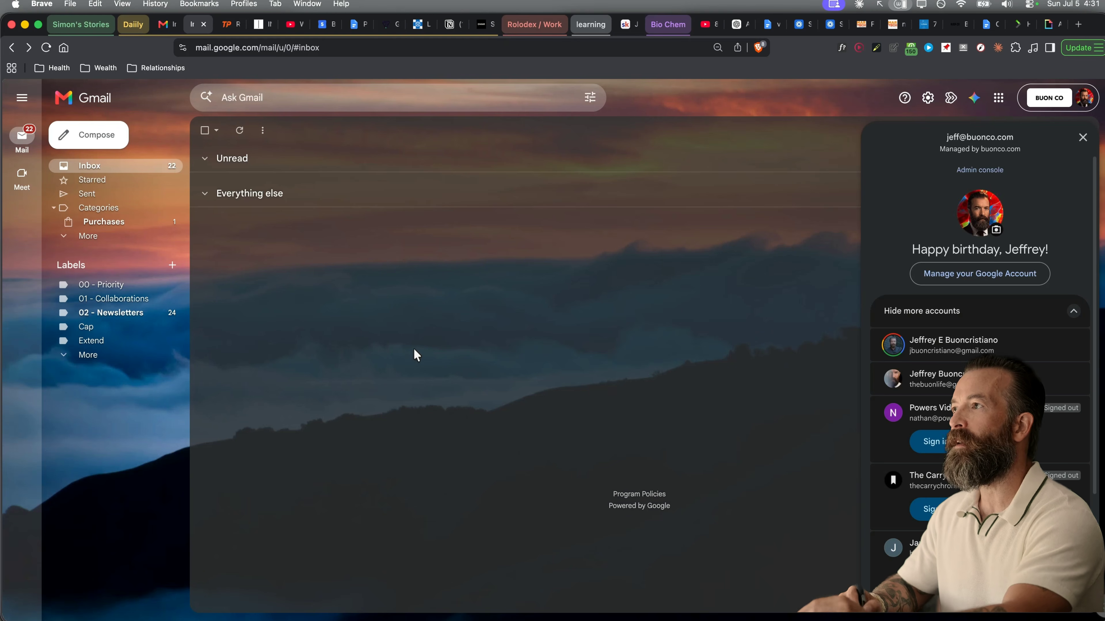
{"action": "left_click", "coordinate": [1082, 138]}
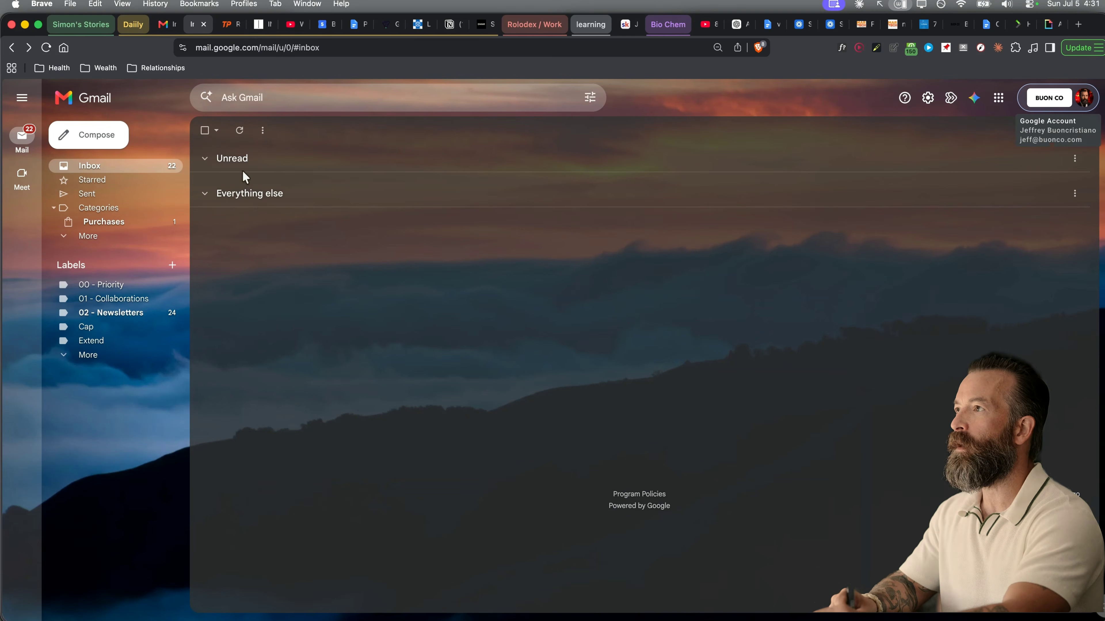
- Open the email titled "Look at my profile image" to check the sender's profile picture
{"action": "left_click", "coordinate": [261, 178]}
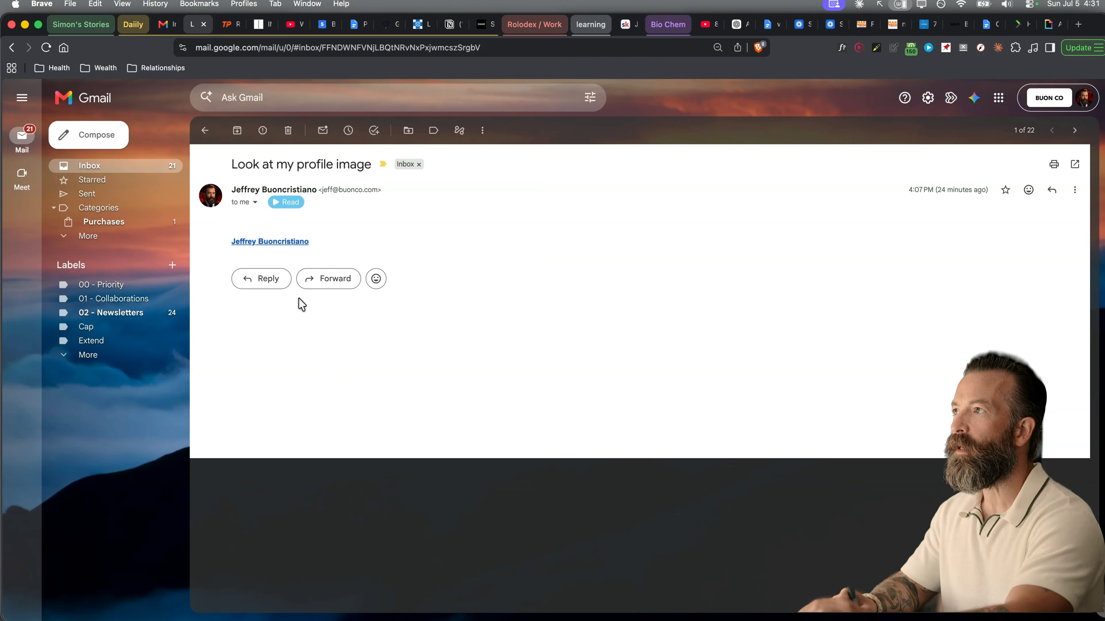